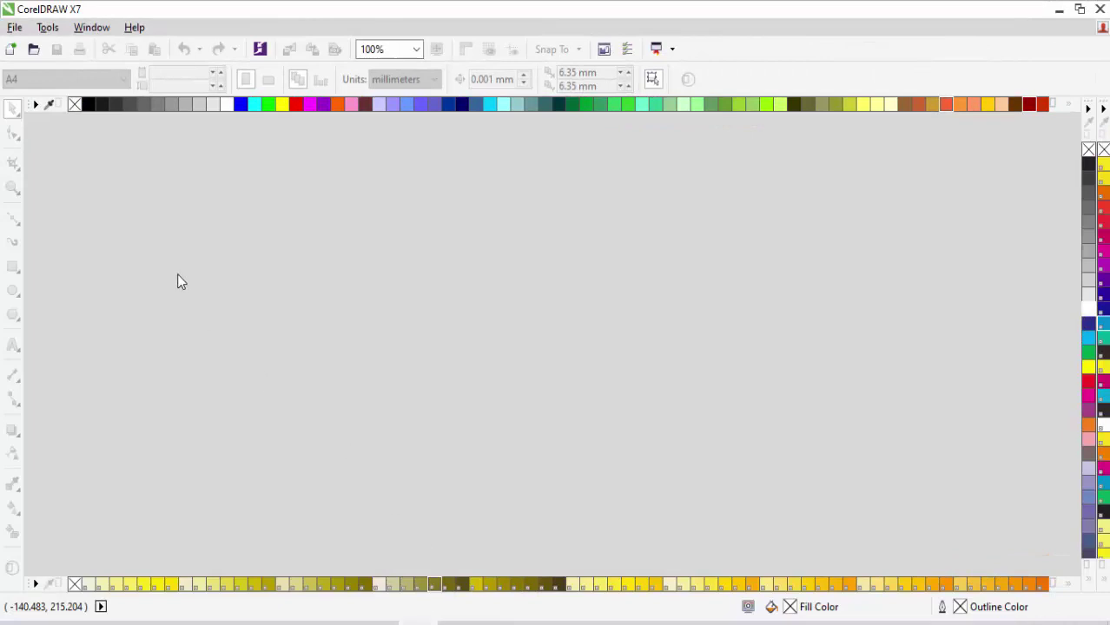
# Create a new portrait A4 CMYK document at 300 dpi and set its ruler units to inches
pyautogui.click(11, 50)
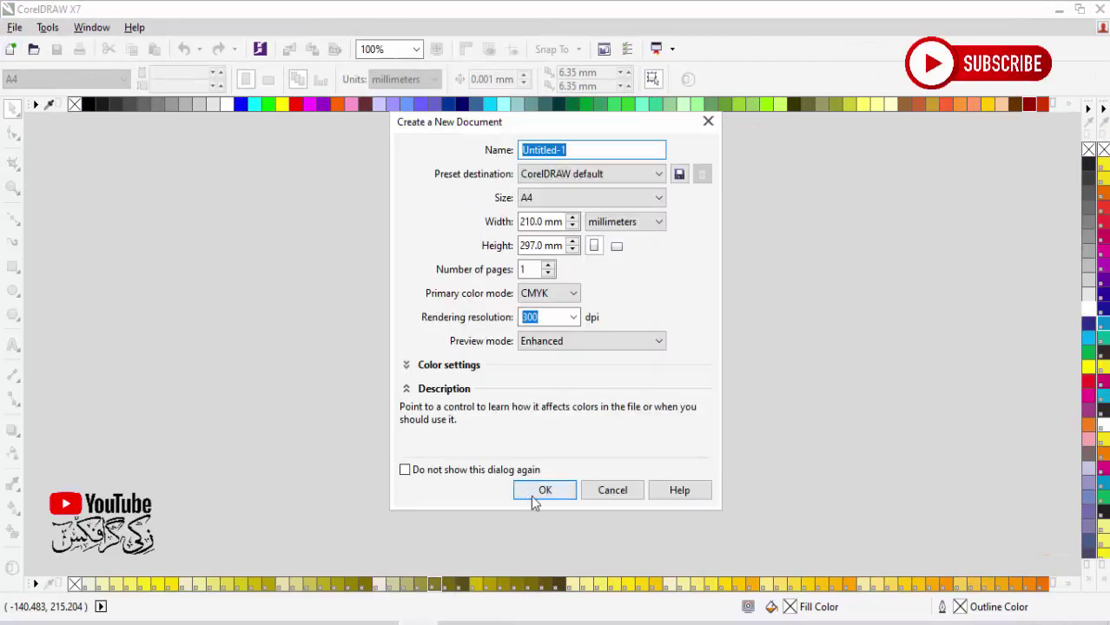
pyautogui.click(545, 491)
pyautogui.click(403, 79)
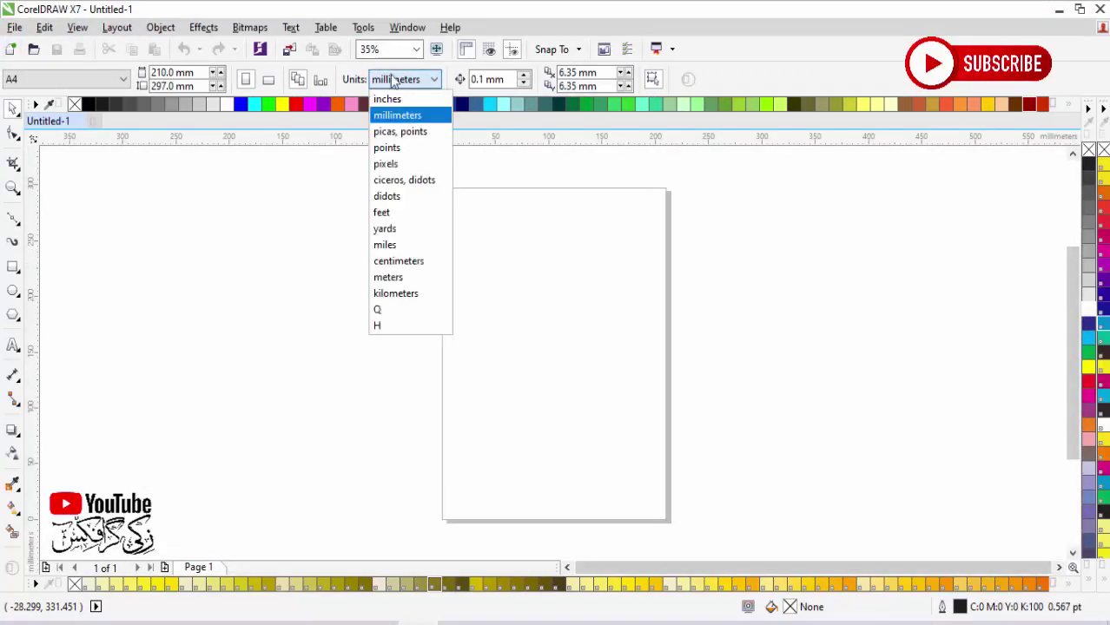
pyautogui.click(396, 99)
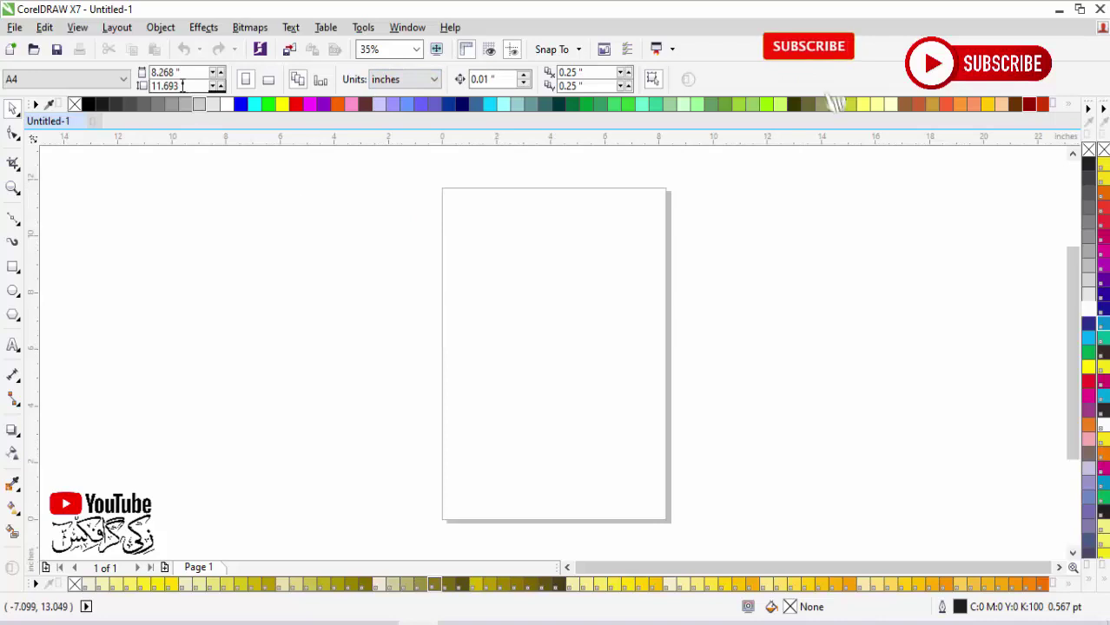
# Add a page-sized rectangle and make a narrowed copy about 1.44 inches wide along the page's left edge
pyautogui.doubleClick(13, 266)
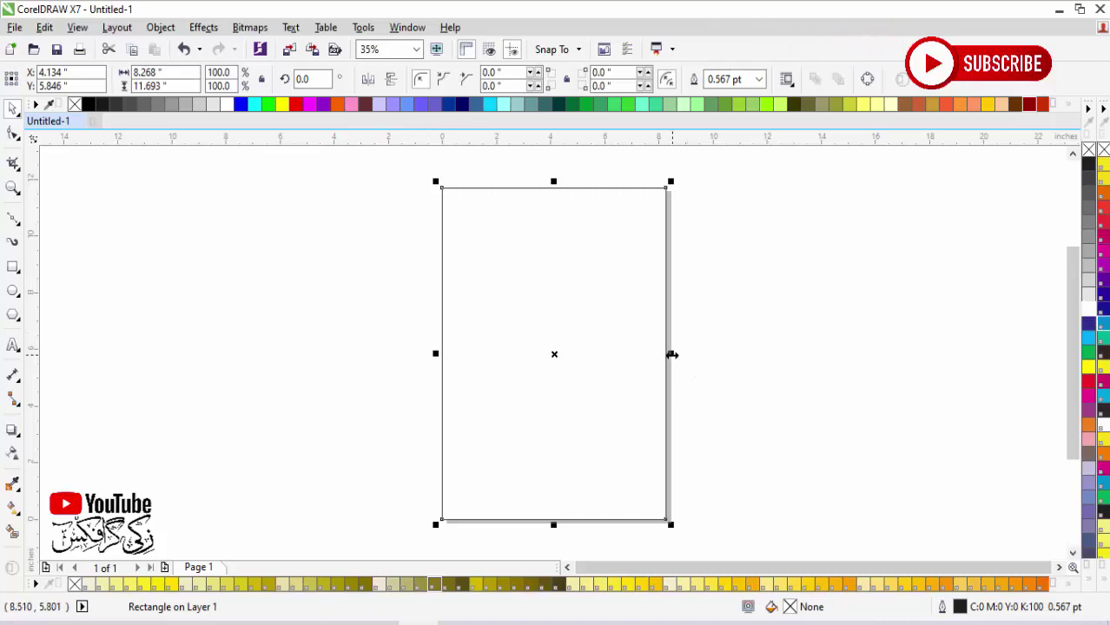
pyautogui.moveTo(671, 354); pyautogui.dragTo(486, 351)
# Convert the narrow rectangle to curves, add a node high on its right edge, and pull it about 0.8 inches inward
pyautogui.scroll(2, 434, 169)
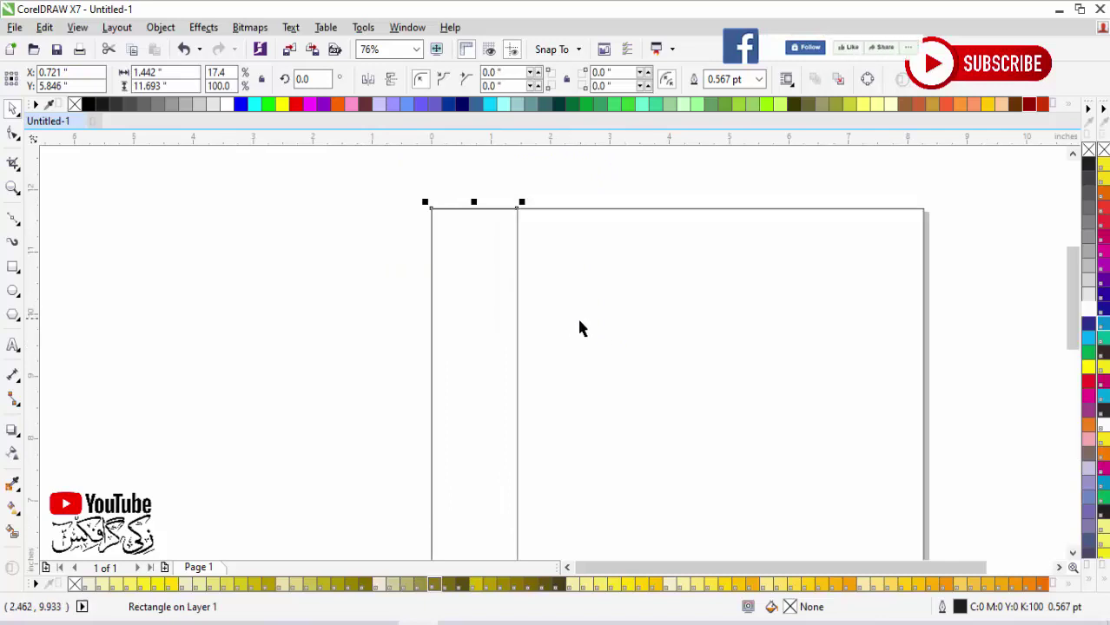
pyautogui.hotkey('ctrl', 'q')
pyautogui.click(13, 133)
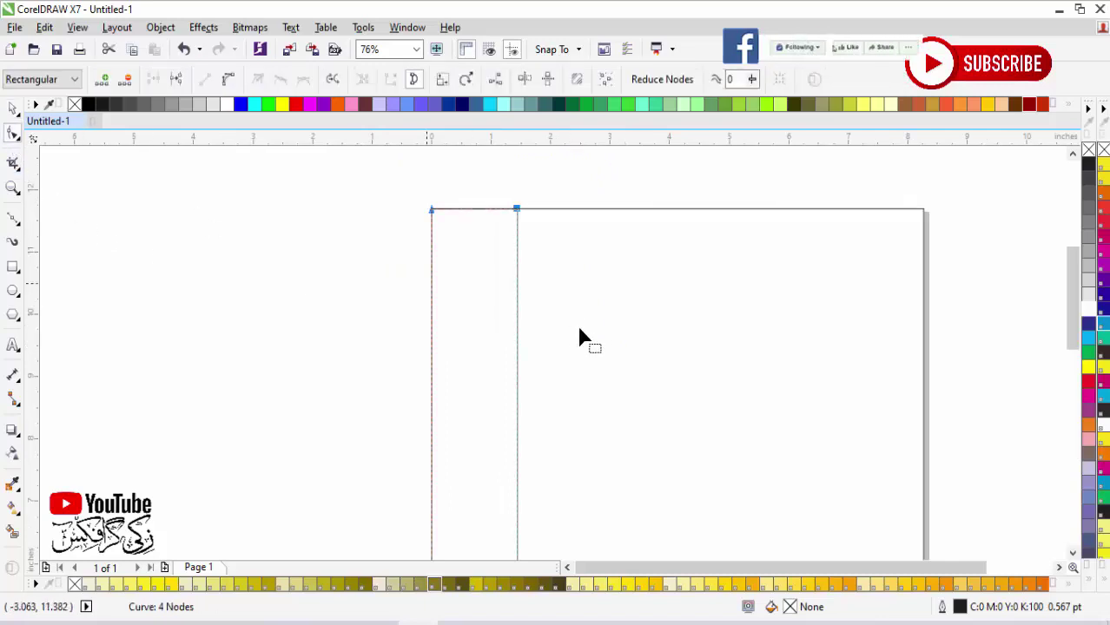
pyautogui.doubleClick(517, 320)
pyautogui.moveTo(517, 321); pyautogui.dragTo(469, 318)
# Add a second node low on the strip's right edge and pull it outward to about 2.6 inches from the page's left edge
pyautogui.scroll(-3, 566, 334)
pyautogui.scroll(3, 470, 409)
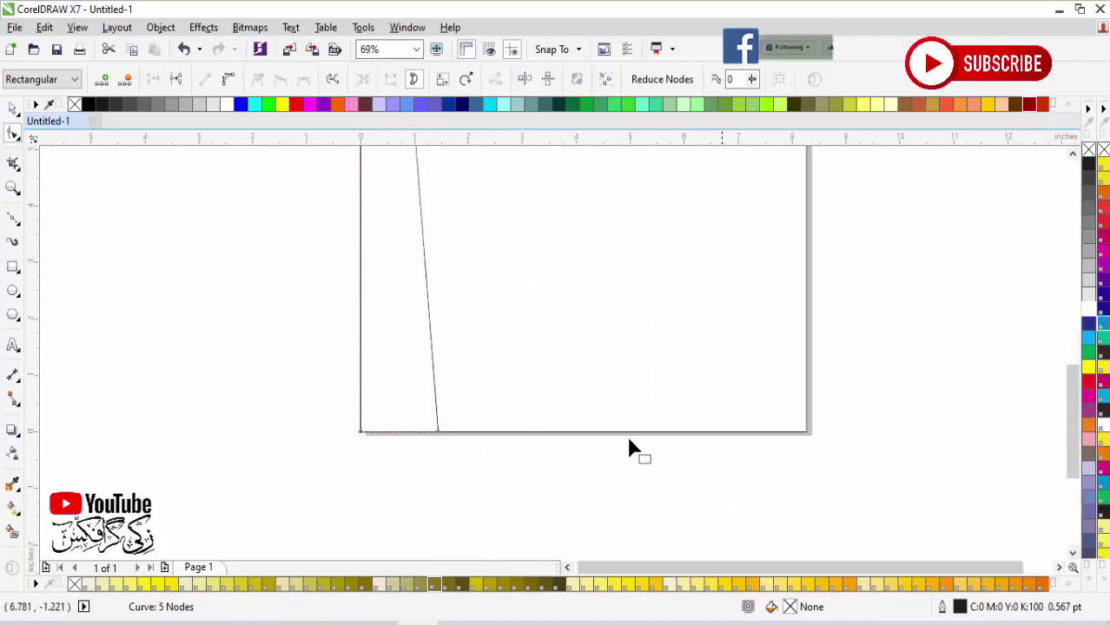
pyautogui.doubleClick(427, 298)
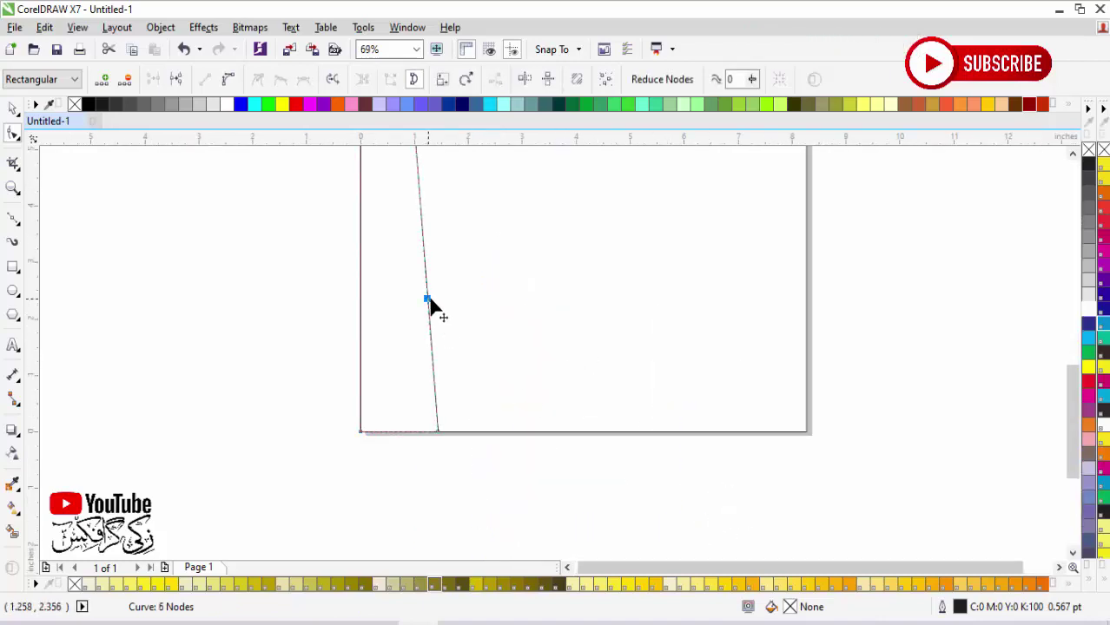
pyautogui.moveTo(427, 299); pyautogui.dragTo(535, 334)
pyautogui.scroll(-3, 550, 356)
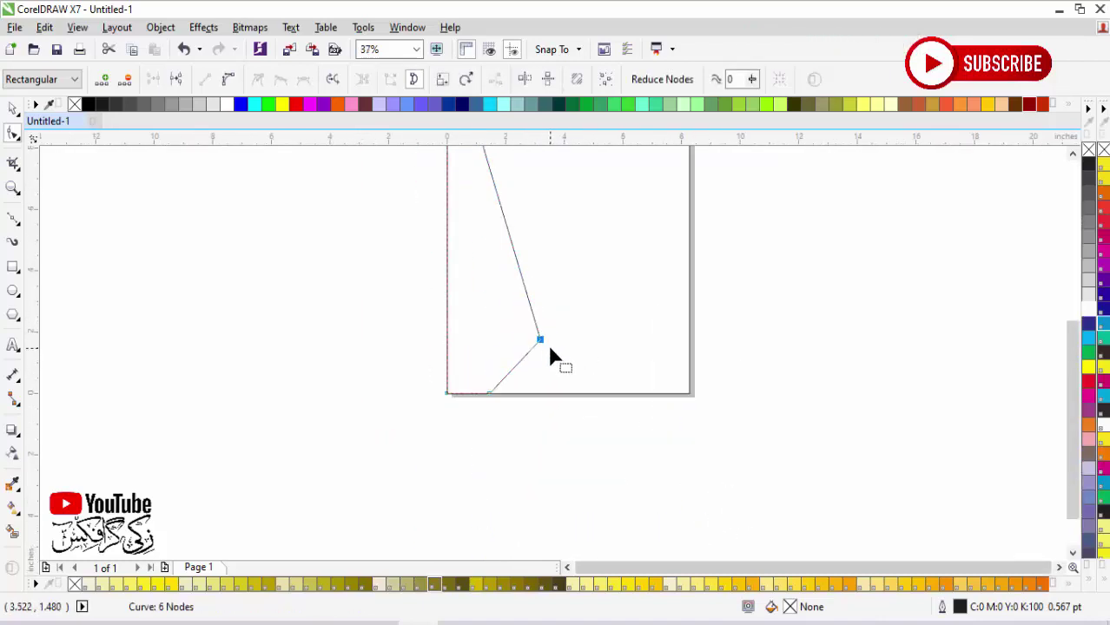
pyautogui.scroll(-2, 551, 352)
pyautogui.scroll(2, 555, 366)
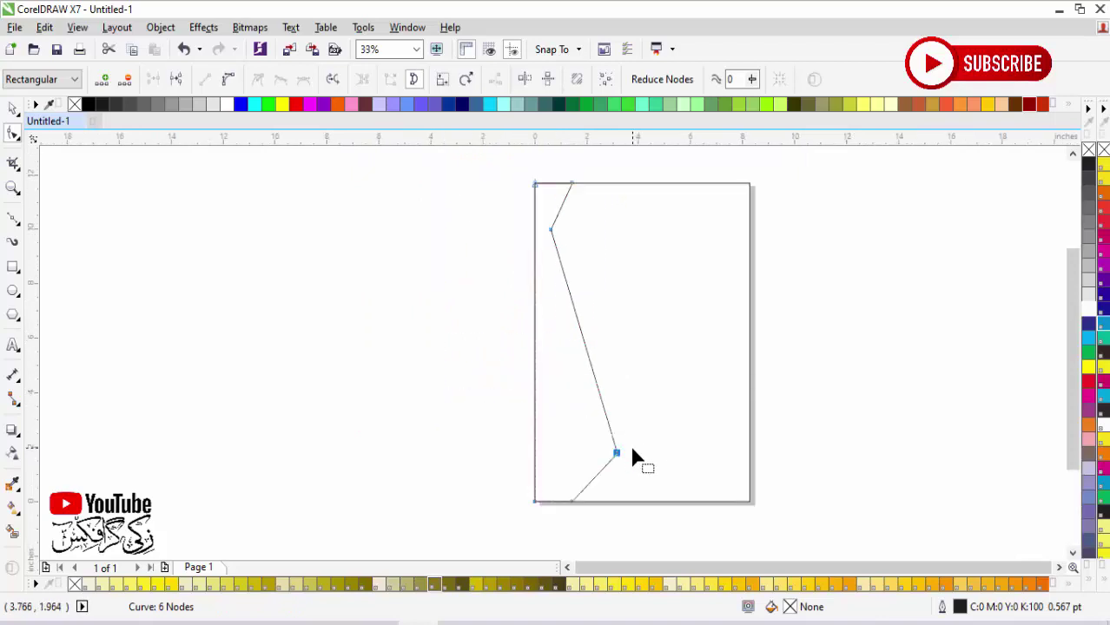
pyautogui.moveTo(617, 453); pyautogui.dragTo(601, 432)
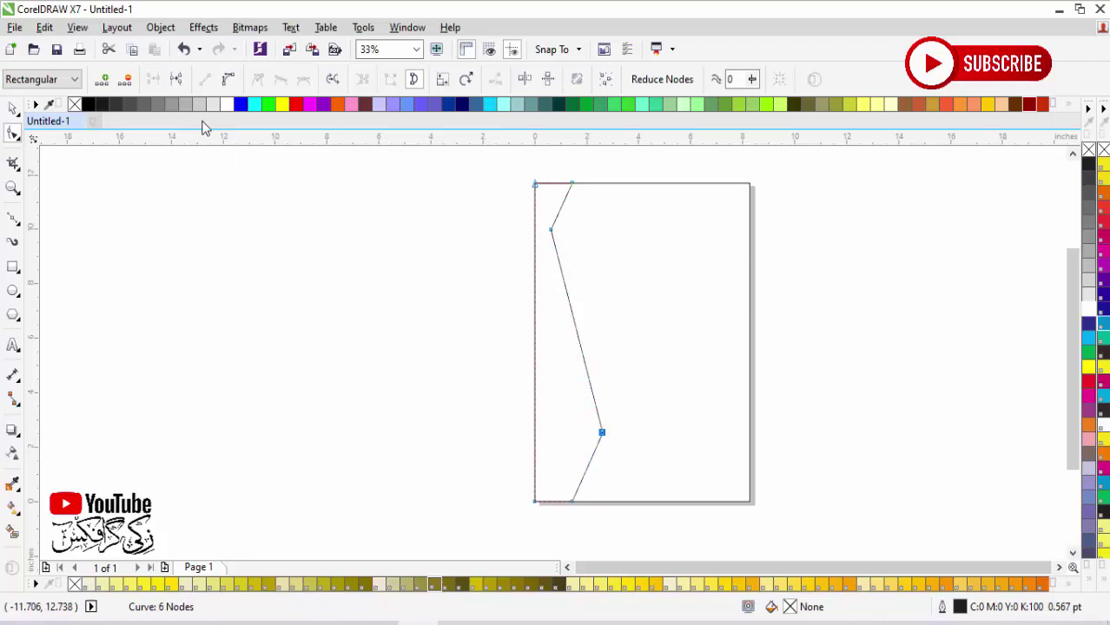
# Smooth the strip's angular right edge into an S-shaped wave by converting its segments to curves and deleting the two added nodes
pyautogui.click(226, 81)
pyautogui.press('Delete')
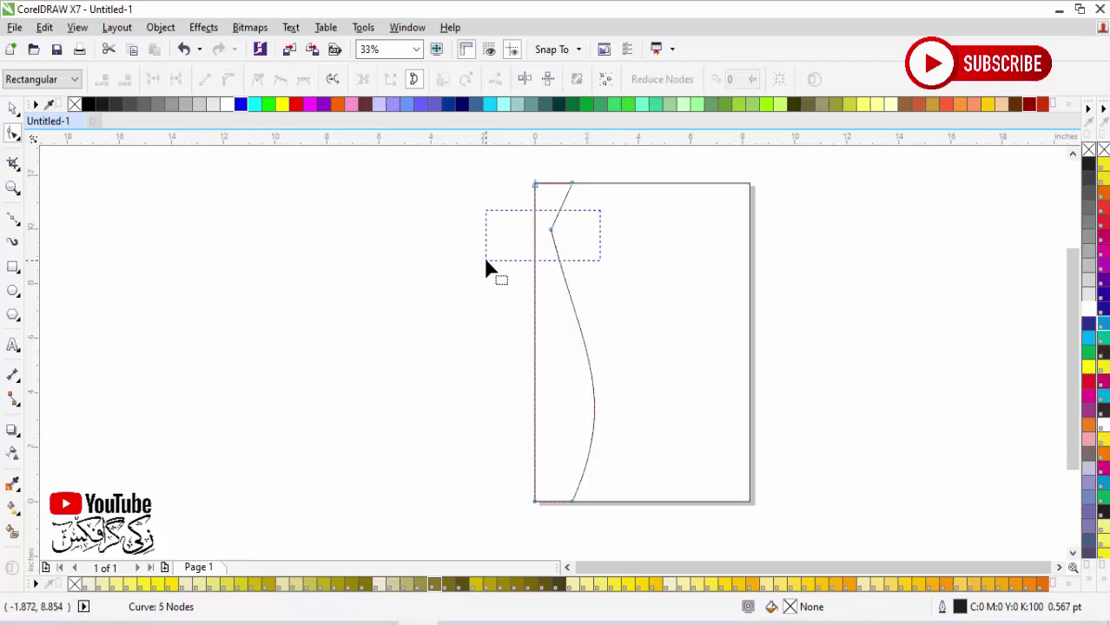
pyautogui.moveTo(486, 262); pyautogui.dragTo(486, 262)
pyautogui.click(227, 79)
pyautogui.press('Delete')
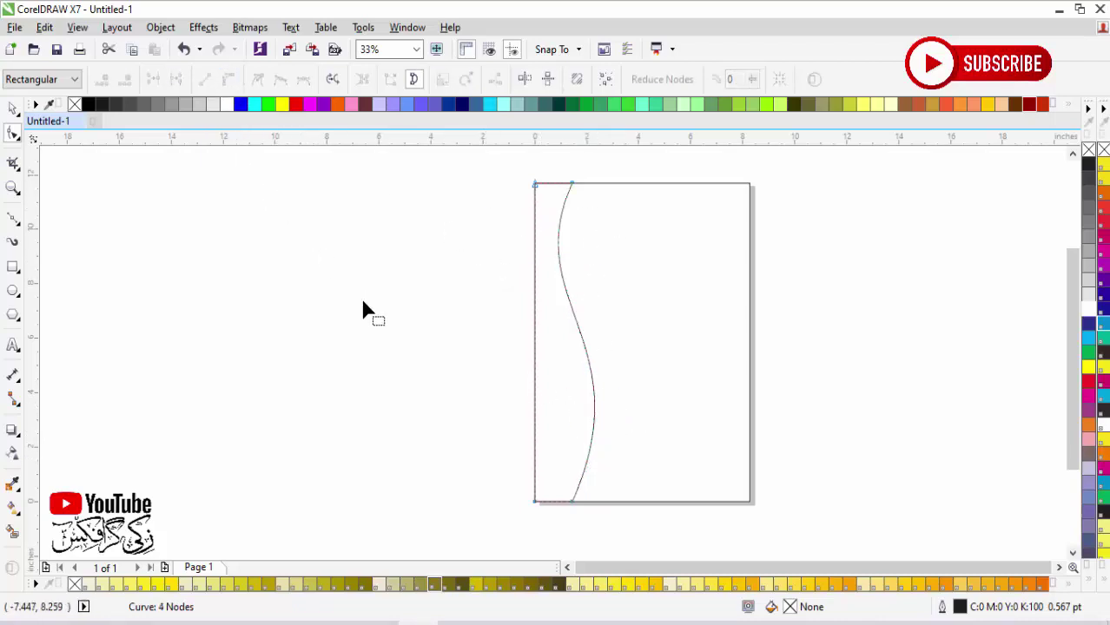
# Narrow the wavy strip to about 2.08 inches wide, keeping it against the page's left edge
pyautogui.press('space')
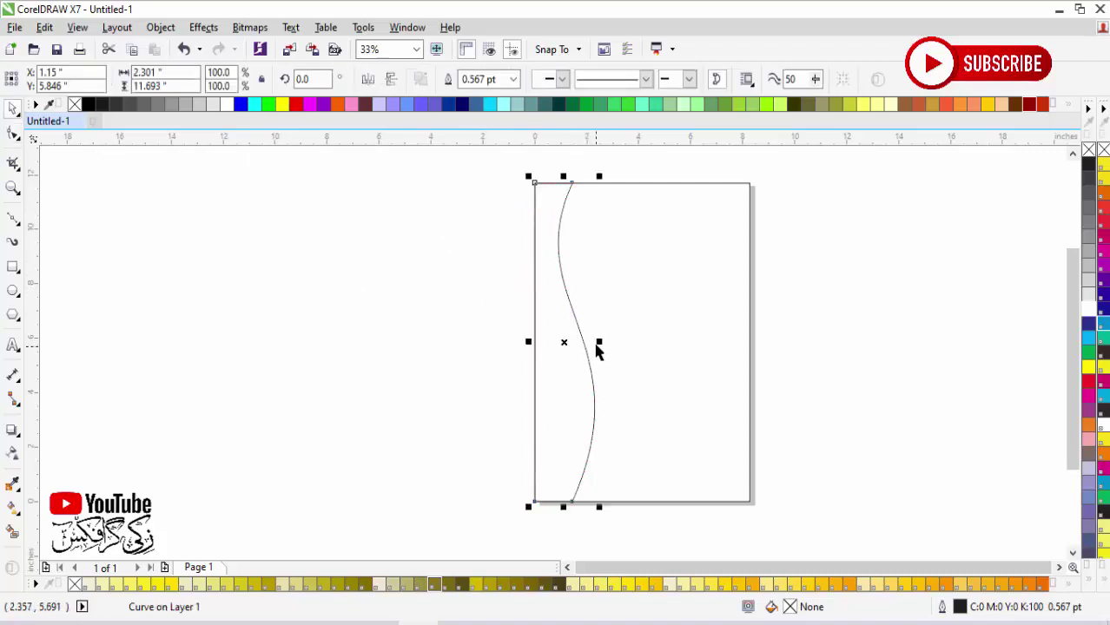
pyautogui.moveTo(596, 344); pyautogui.dragTo(591, 345)
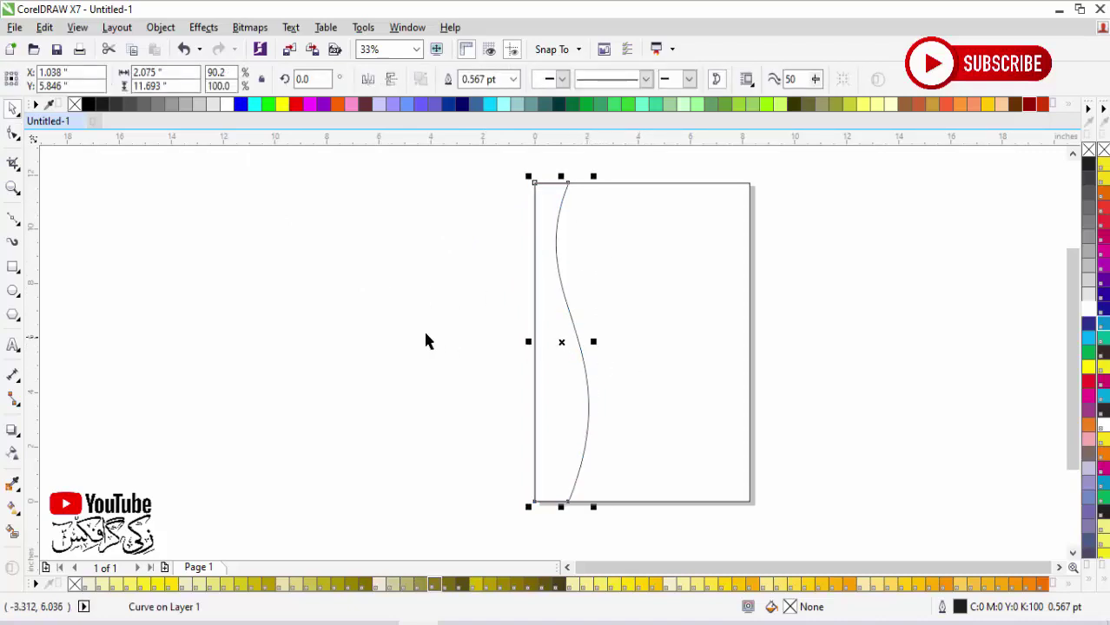
pyautogui.click(423, 329)
# Fill the page-sized background rectangle with dark red
pyautogui.click(679, 318)
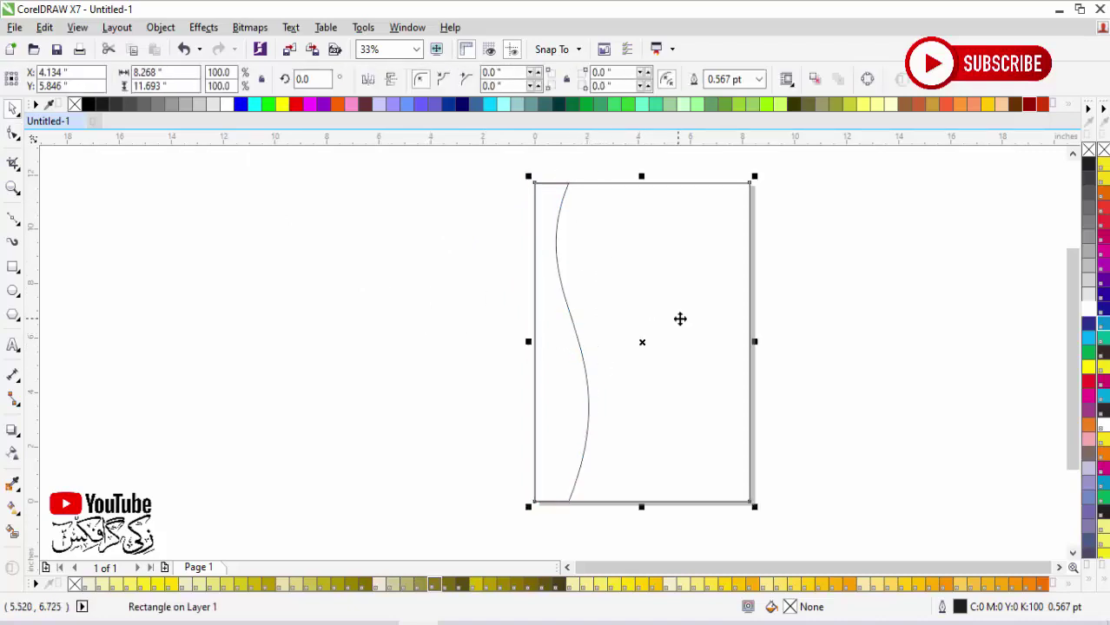
pyautogui.click(1029, 105)
pyautogui.click(926, 250)
# Give the wavy strip a linear fountain fill and set its start color to Red from the CMYK palette
pyautogui.click(583, 365)
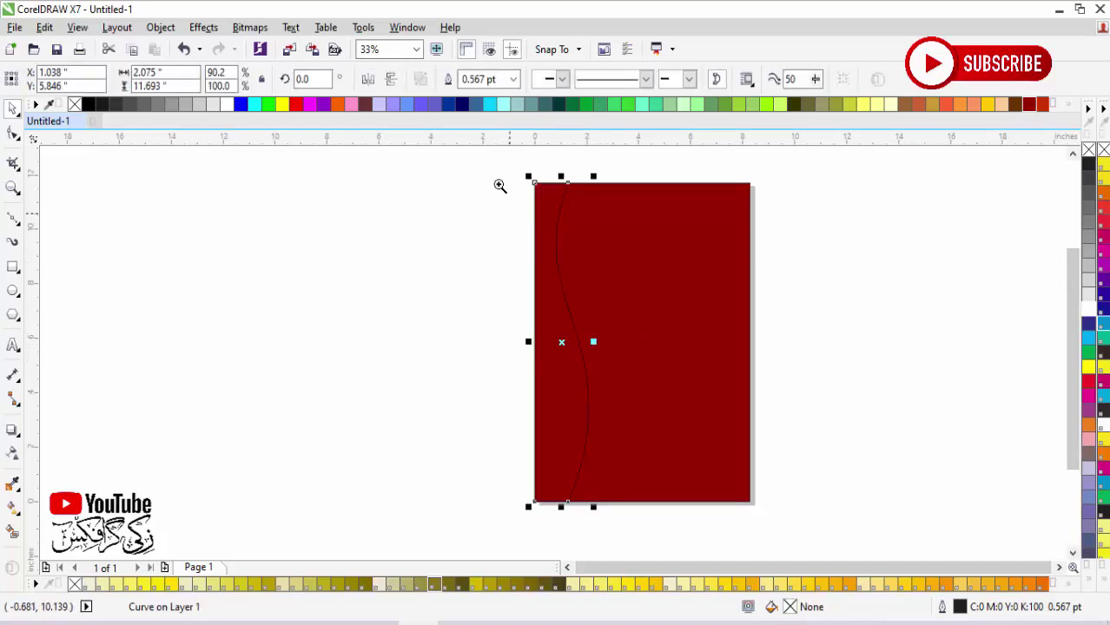
pyautogui.moveTo(499, 185); pyautogui.dragTo(662, 528)
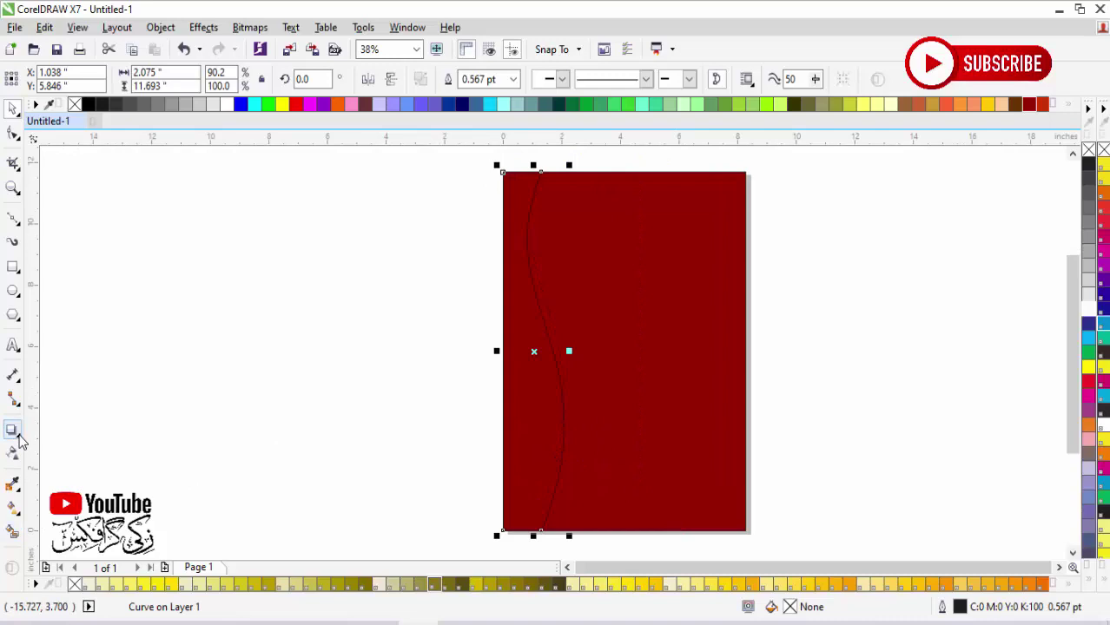
pyautogui.press('F11')
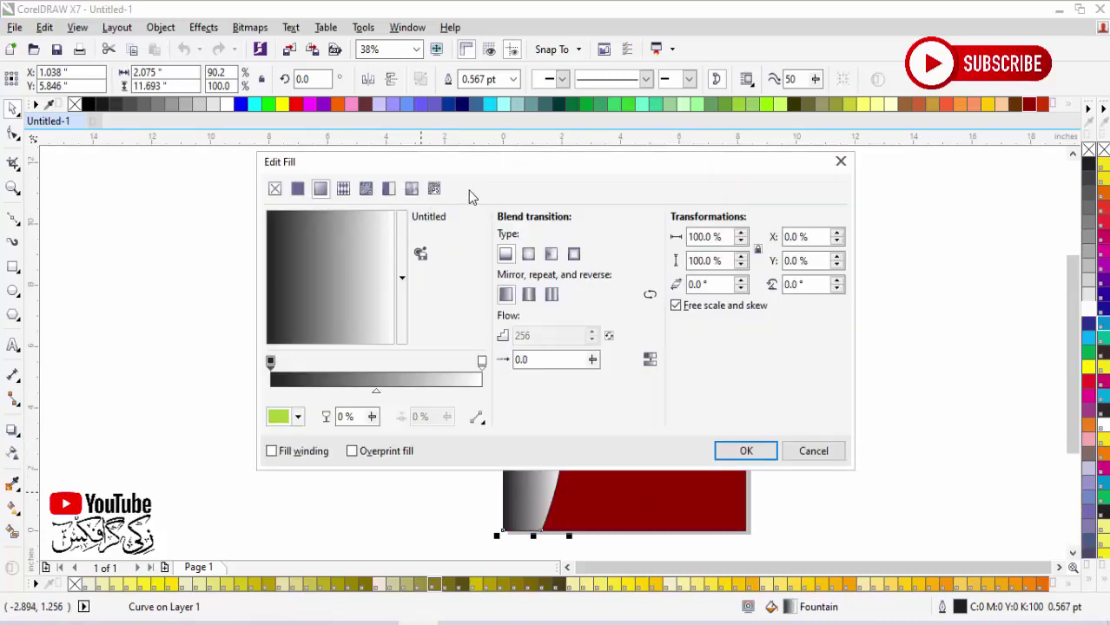
pyautogui.click(298, 418)
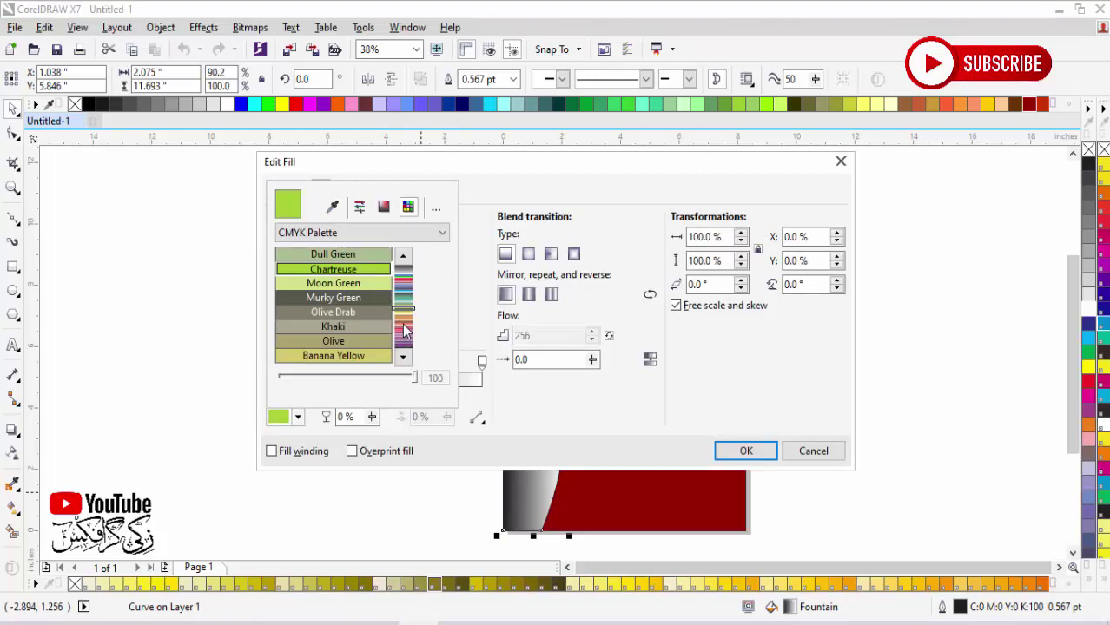
pyautogui.moveTo(404, 325); pyautogui.dragTo(408, 274)
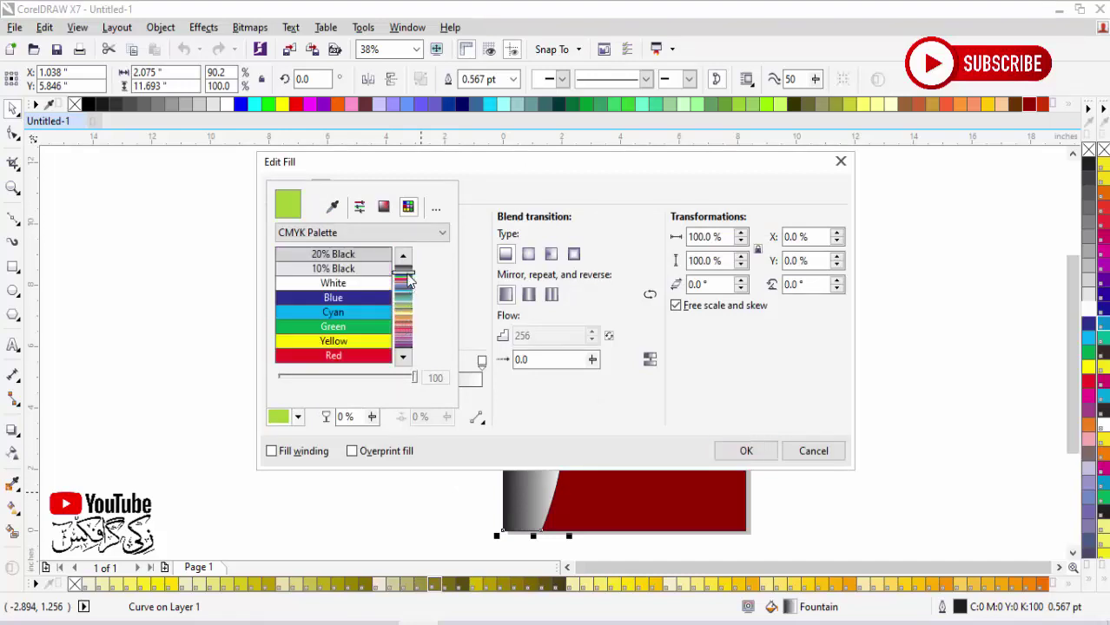
pyautogui.click(373, 359)
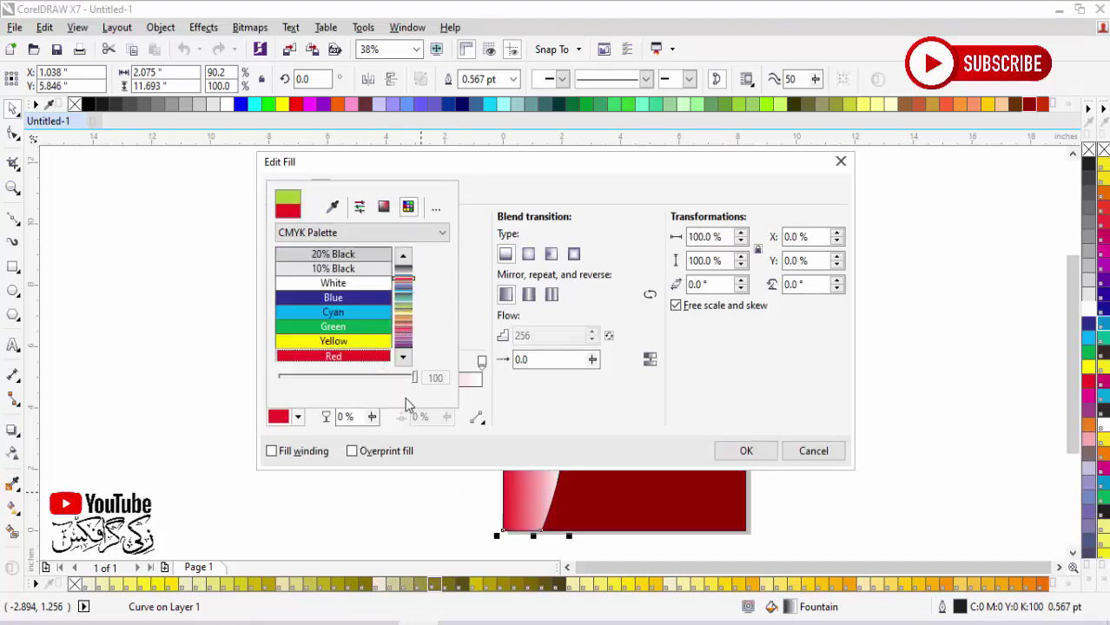
pyautogui.click(478, 352)
# Set the gradient's end color to dark red C29 M100 Y100 K38 and apply the fill
pyautogui.click(482, 361)
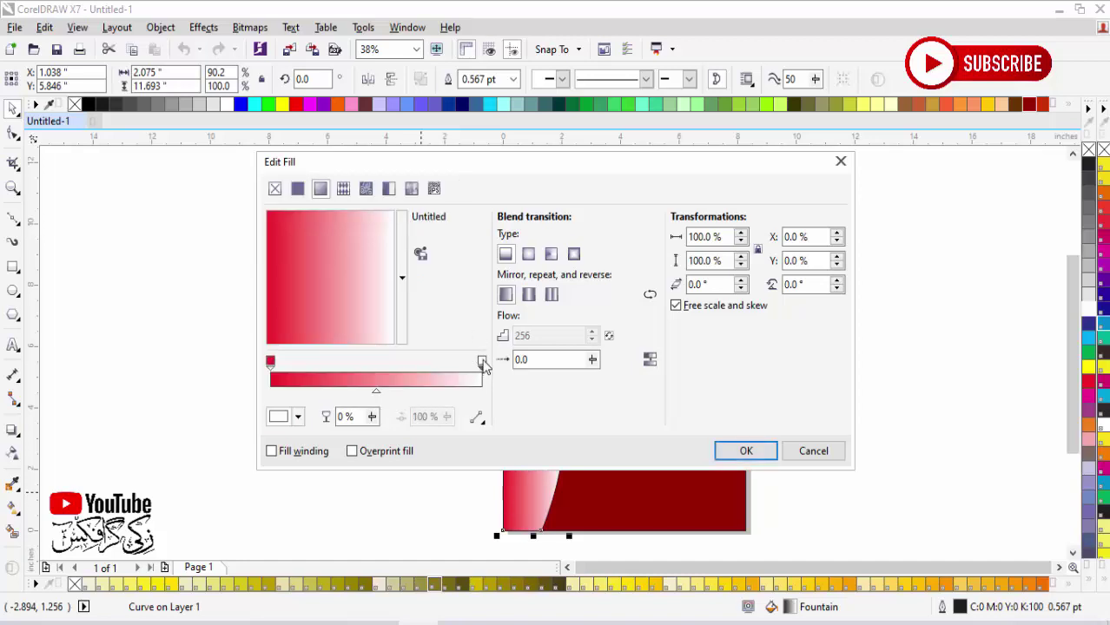
pyautogui.click(298, 418)
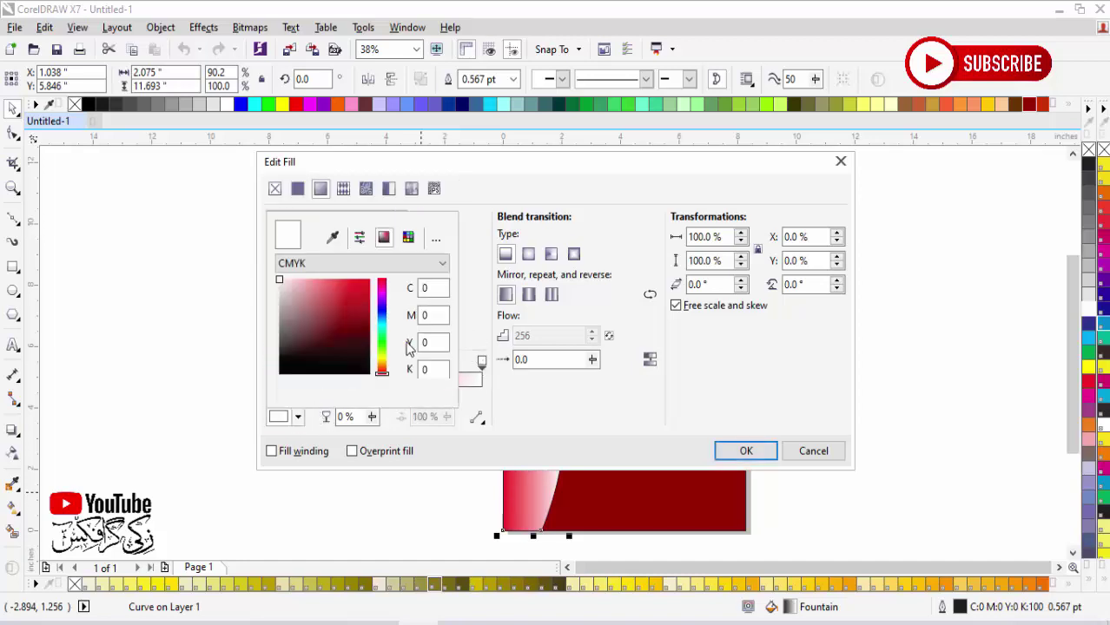
pyautogui.moveTo(353, 309); pyautogui.dragTo(362, 321)
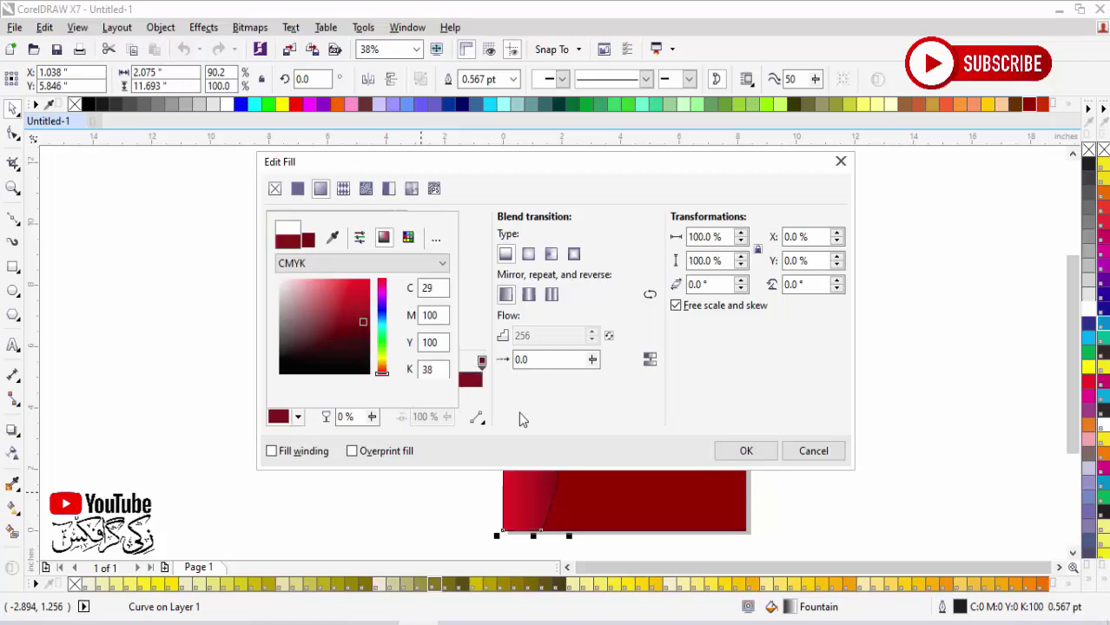
pyautogui.click(519, 413)
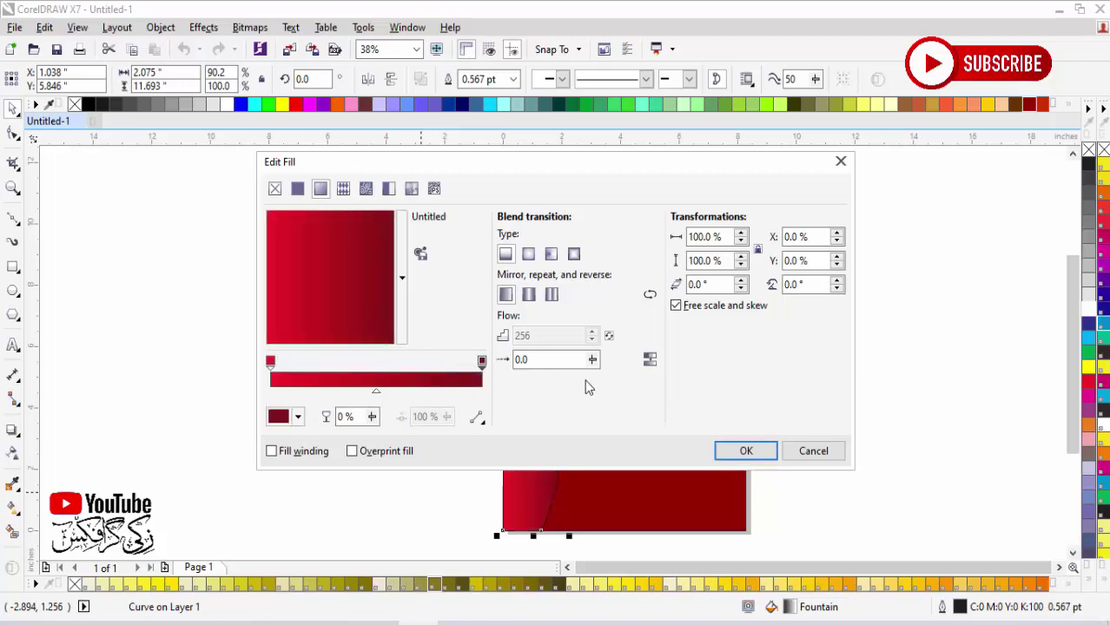
pyautogui.moveTo(647, 174); pyautogui.dragTo(619, 271)
pyautogui.click(726, 556)
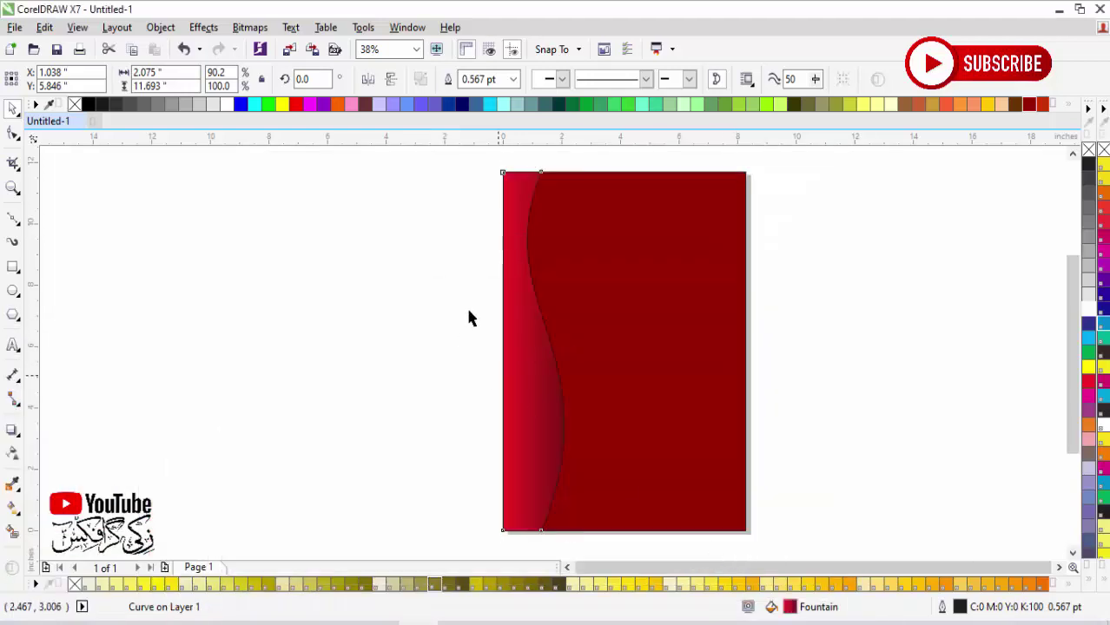
# Remove the outline from the wavy strip and undo the removal
pyautogui.click(550, 409)
pyautogui.rightClick(1089, 151)
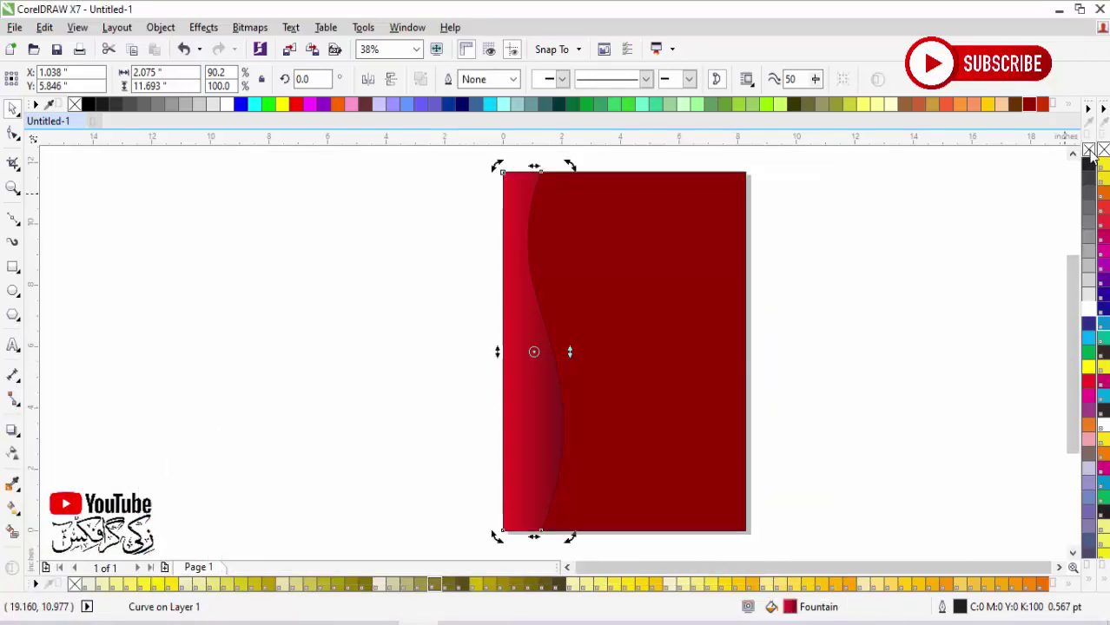
pyautogui.click(741, 415)
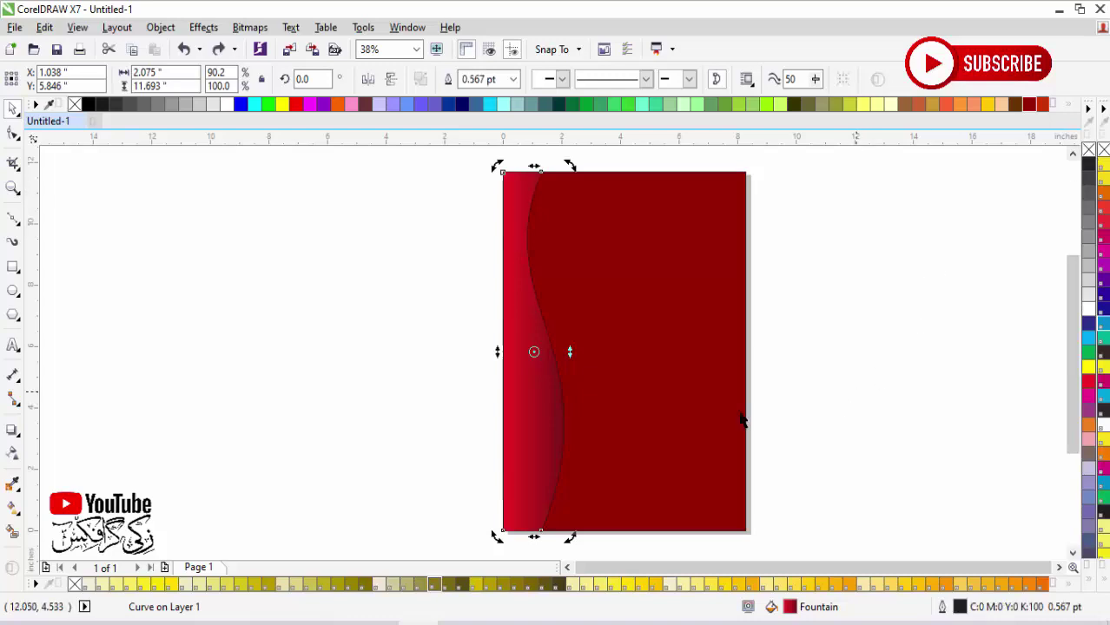
pyautogui.click(828, 440)
pyautogui.hotkey('ctrl', 'z')
pyautogui.click(827, 388)
# Cast a nearly horizontal drop shadow rightward from the wavy strip's left edge, with opacity 50, feathering 15 and Multiply mode
pyautogui.click(505, 427)
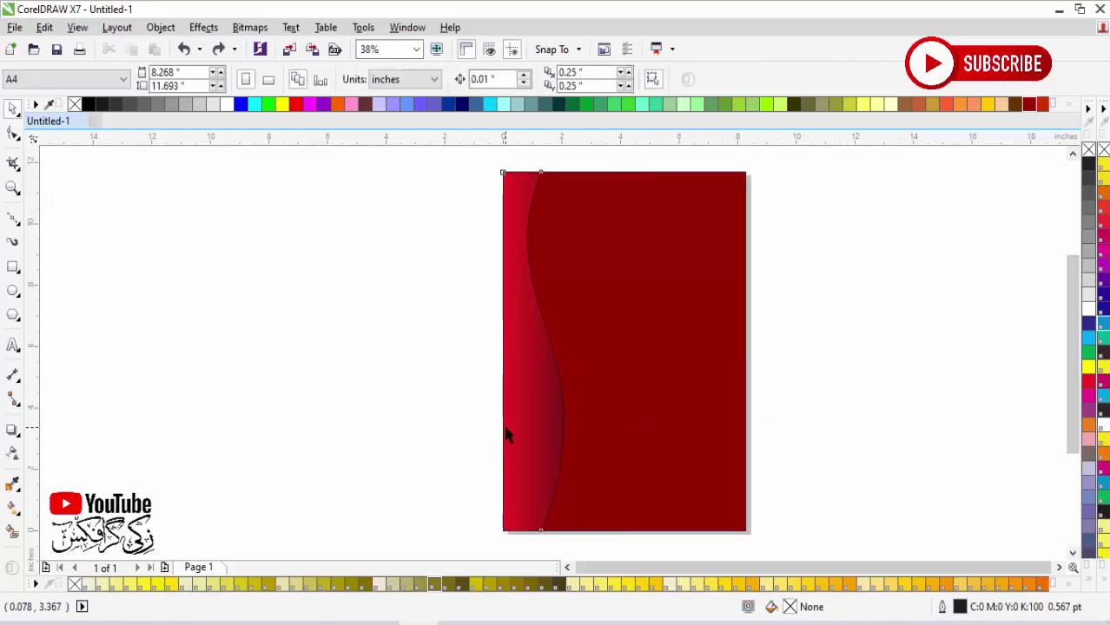
pyautogui.click(508, 436)
pyautogui.click(427, 304)
pyautogui.click(556, 346)
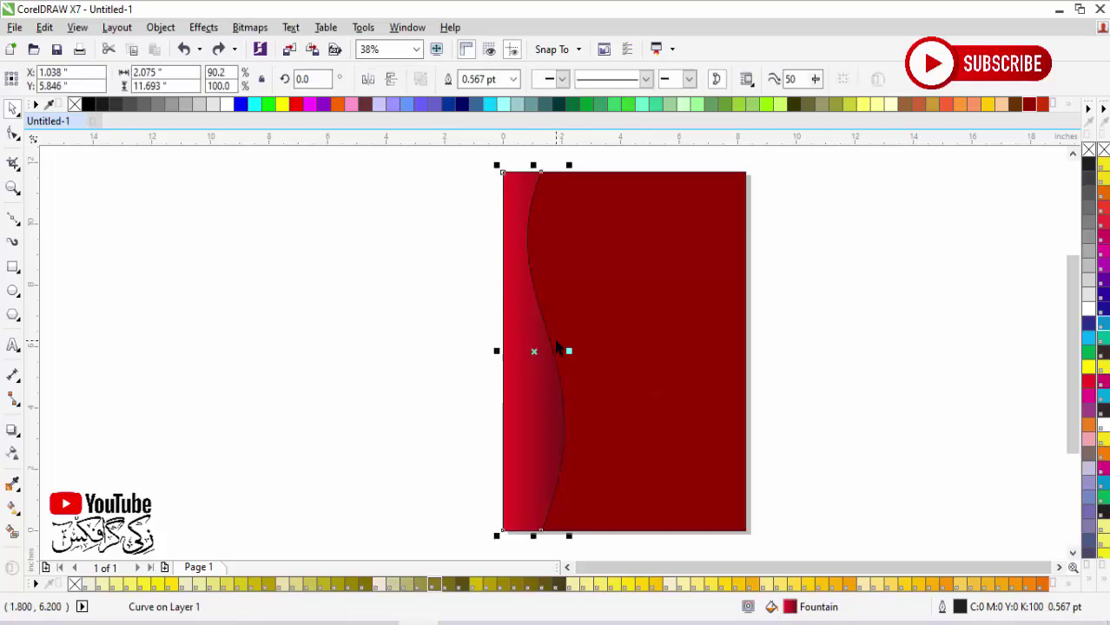
pyautogui.click(12, 433)
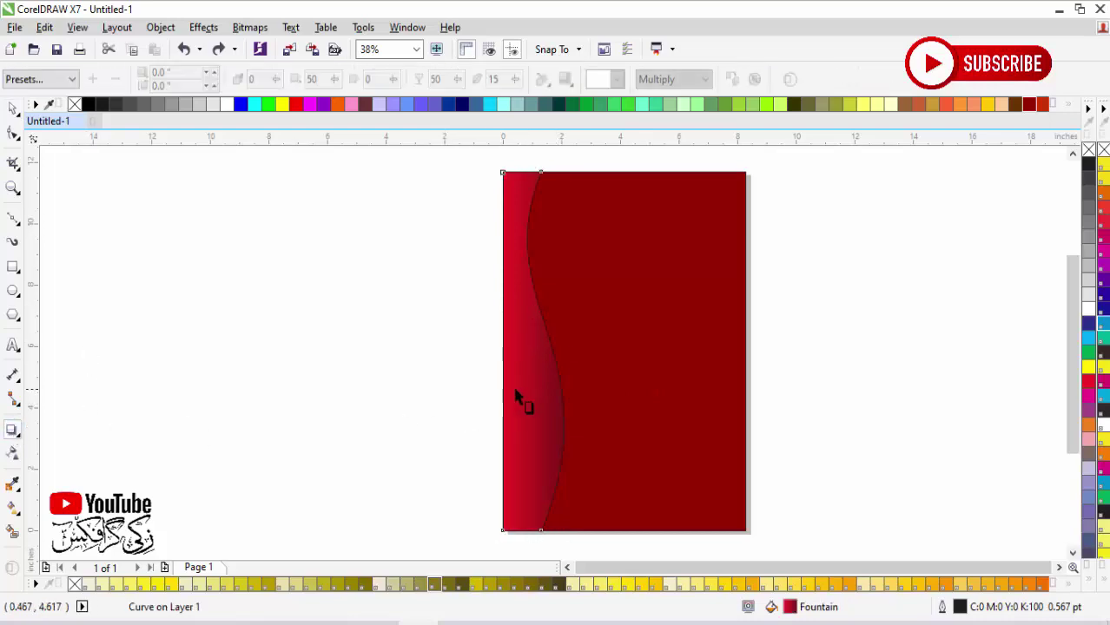
pyautogui.moveTo(503, 350); pyautogui.dragTo(558, 393)
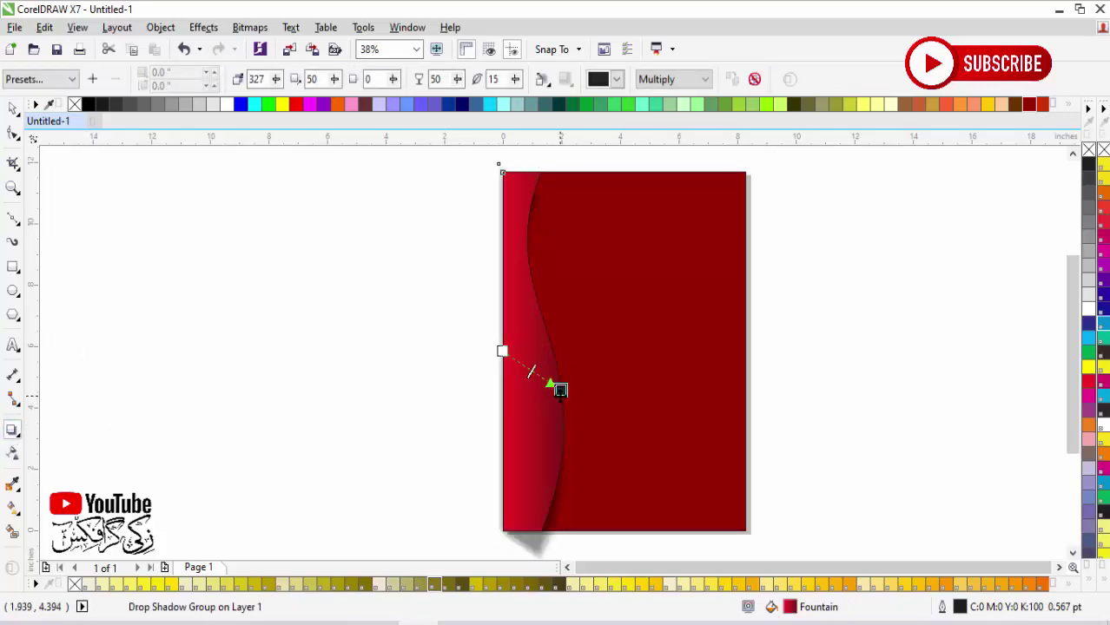
pyautogui.hotkey('ctrl', 'z')
pyautogui.moveTo(503, 350); pyautogui.dragTo(570, 360)
pyautogui.press('space')
pyautogui.click(430, 227)
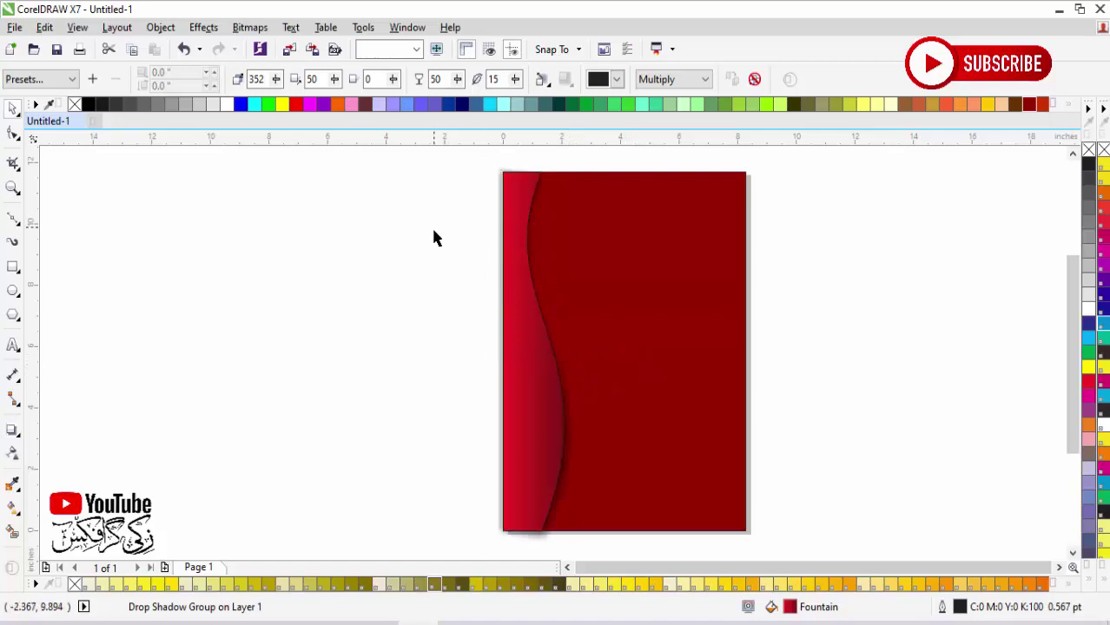
# Remove the outline from the wavy gradient strip along the page's left edge
pyautogui.click(540, 372)
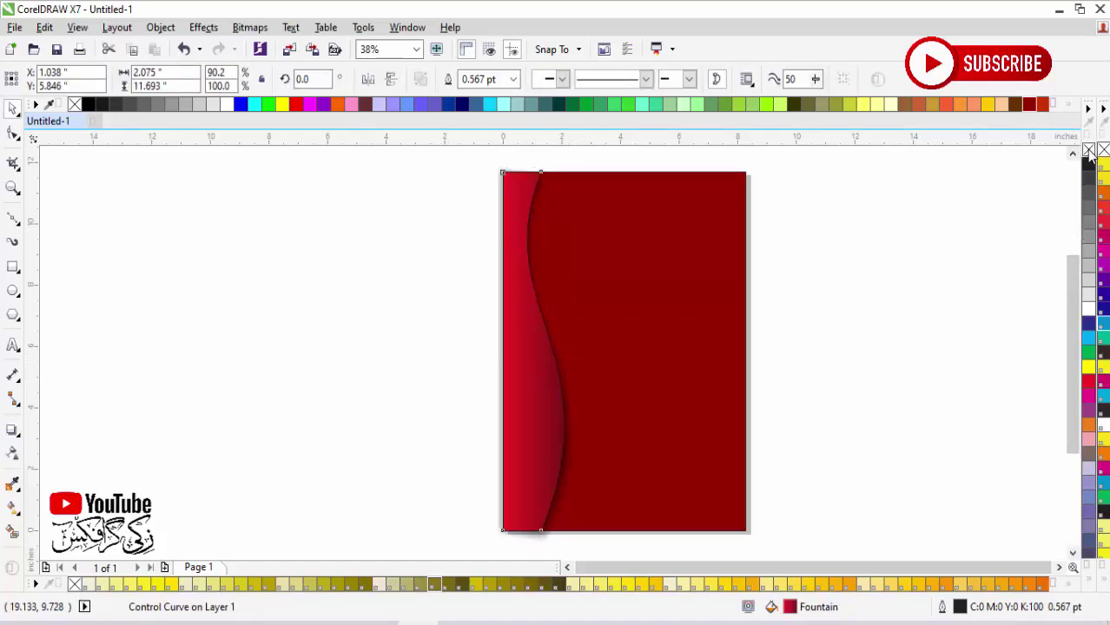
pyautogui.click(755, 347)
pyautogui.click(536, 441)
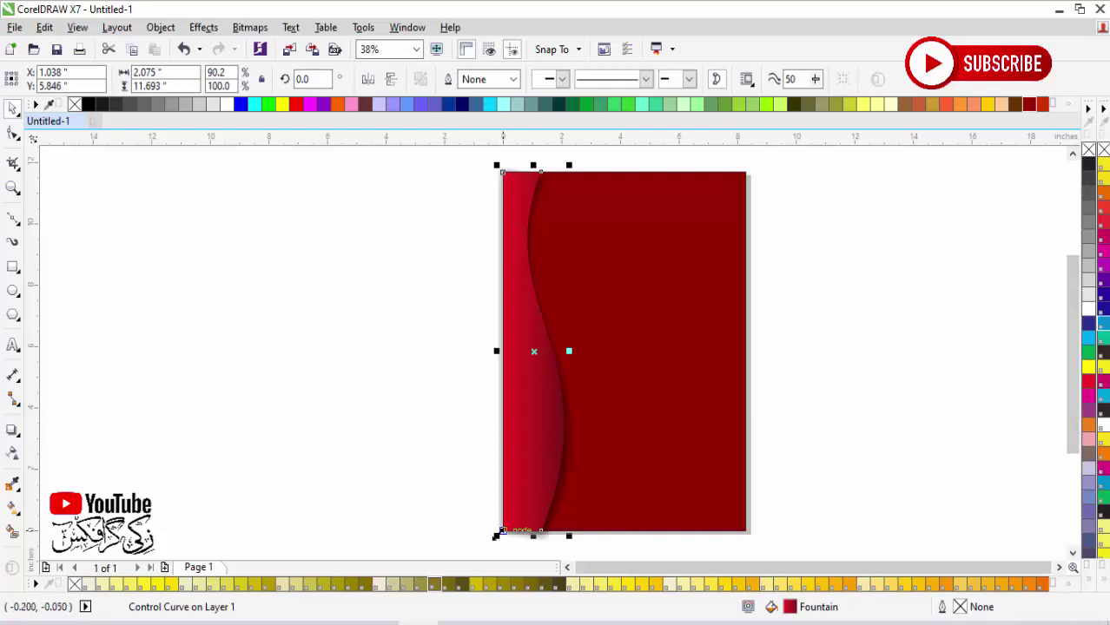
# Make a horizontally mirrored copy of the wavy strip and align it with the right edge of the dark red rectangle
pyautogui.moveTo(497, 536); pyautogui.dragTo(682, 504)
pyautogui.rightClick(682, 504)
pyautogui.keyDown('shift'); pyautogui.click(718, 441); pyautogui.keyUp('shift')
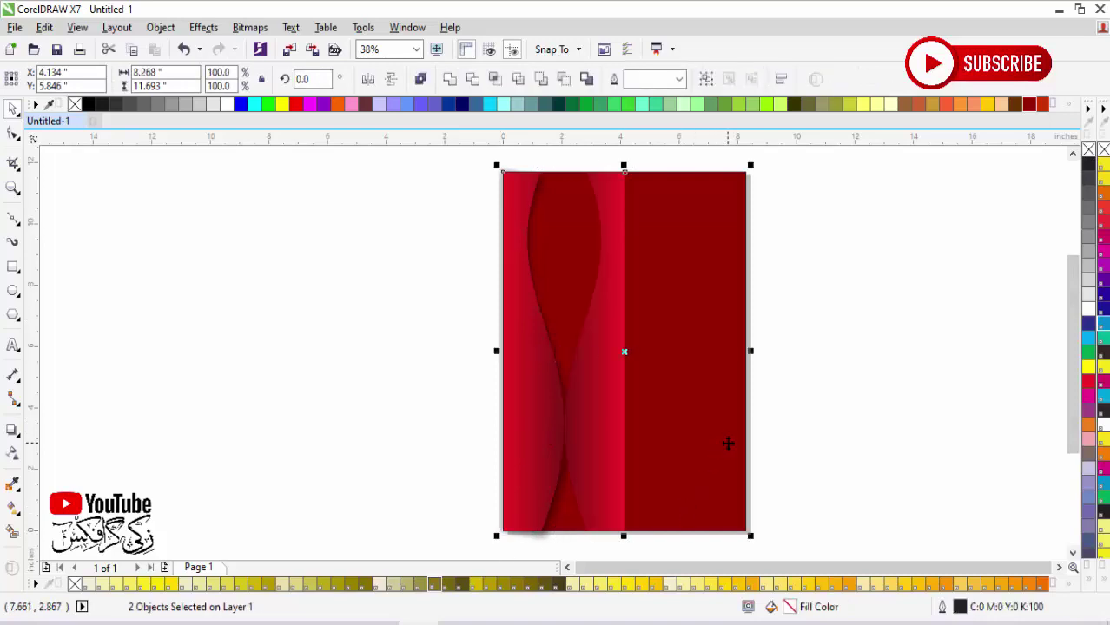
pyautogui.press('r')
pyautogui.click(840, 396)
pyautogui.click(745, 390)
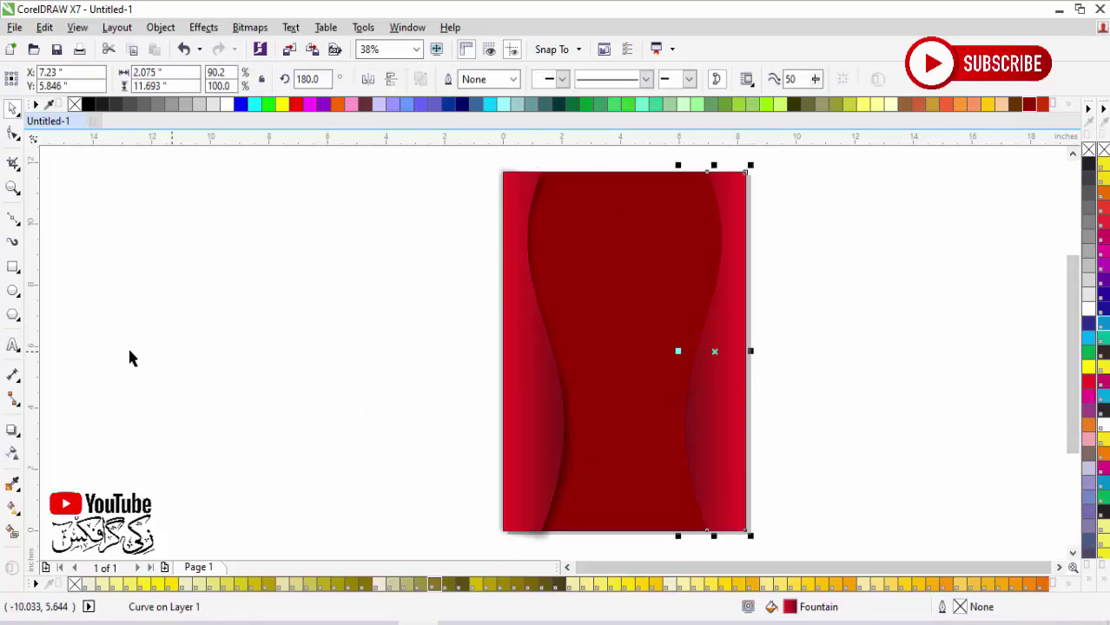
# Cast a nearly horizontal drop shadow leftward from the mirrored strip's right edge, with opacity 50, feathering 15 and Multiply mode
pyautogui.click(13, 429)
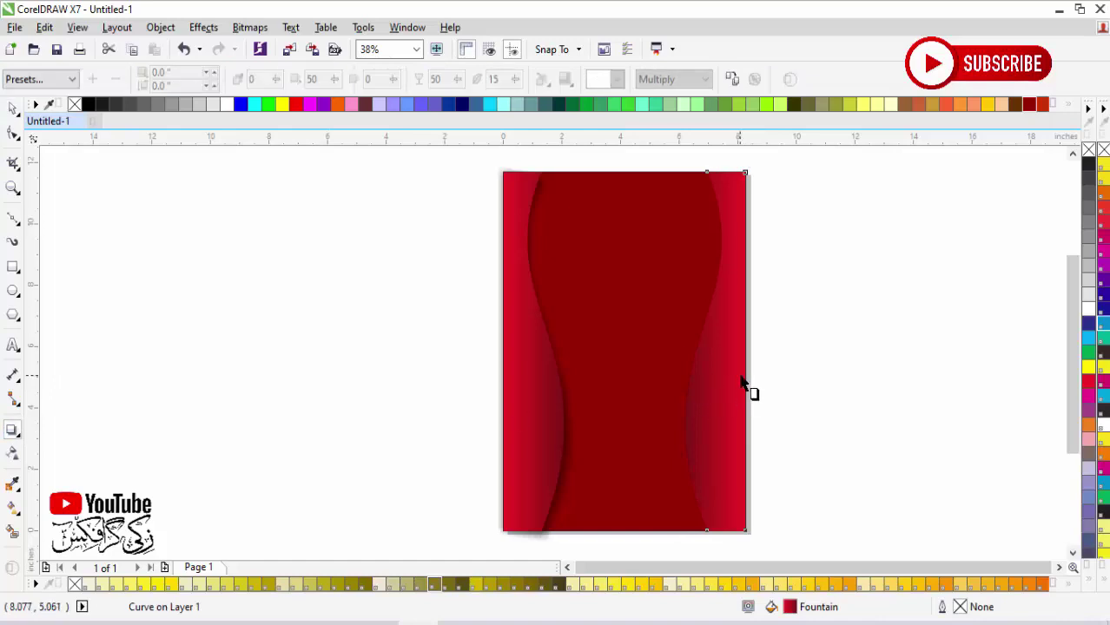
pyautogui.moveTo(745, 352); pyautogui.dragTo(681, 351)
pyautogui.press('space')
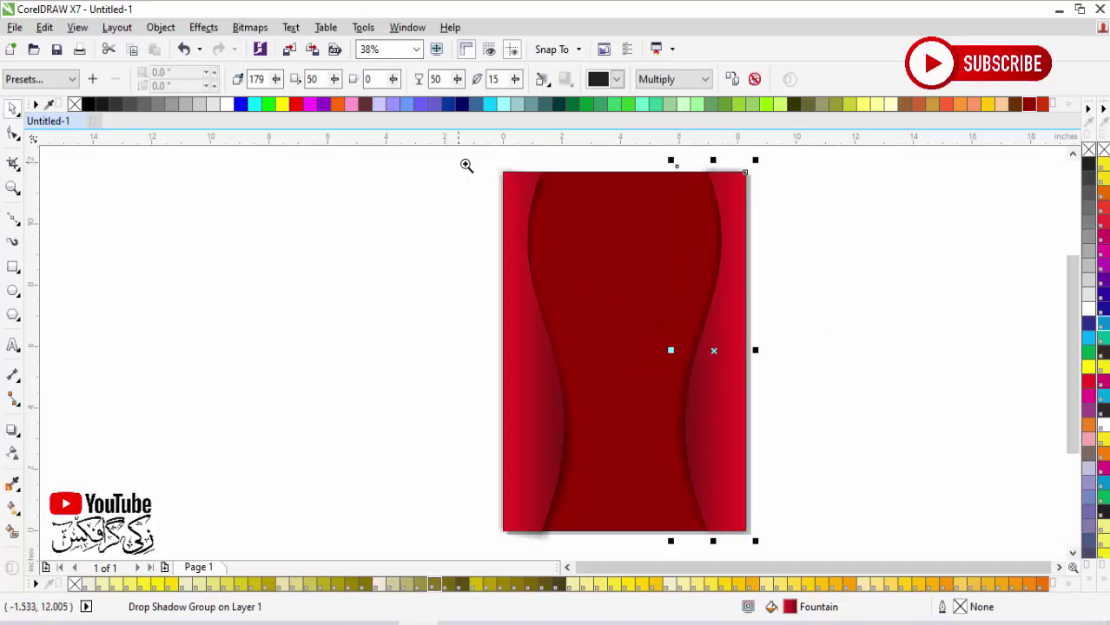
# PowerClip the right wavy strip with its shadow inside the dark red page rectangle
pyautogui.scroll(3, 689, 304)
pyautogui.scroll(-4, 851, 305)
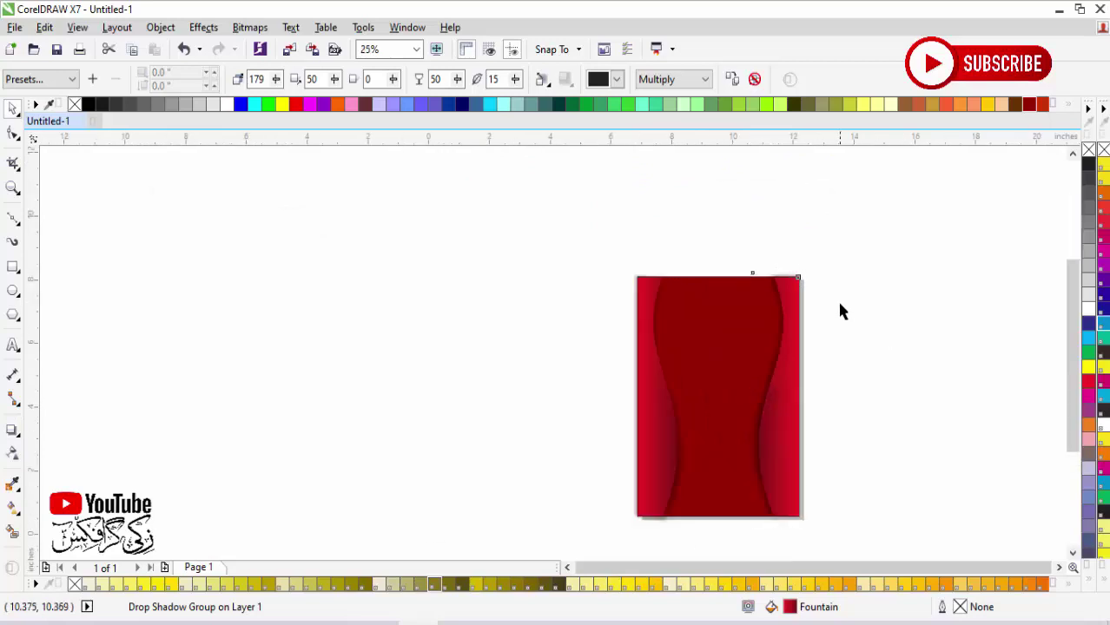
pyautogui.scroll(1, 840, 311)
pyautogui.click(666, 302)
pyautogui.rightClick(671, 178)
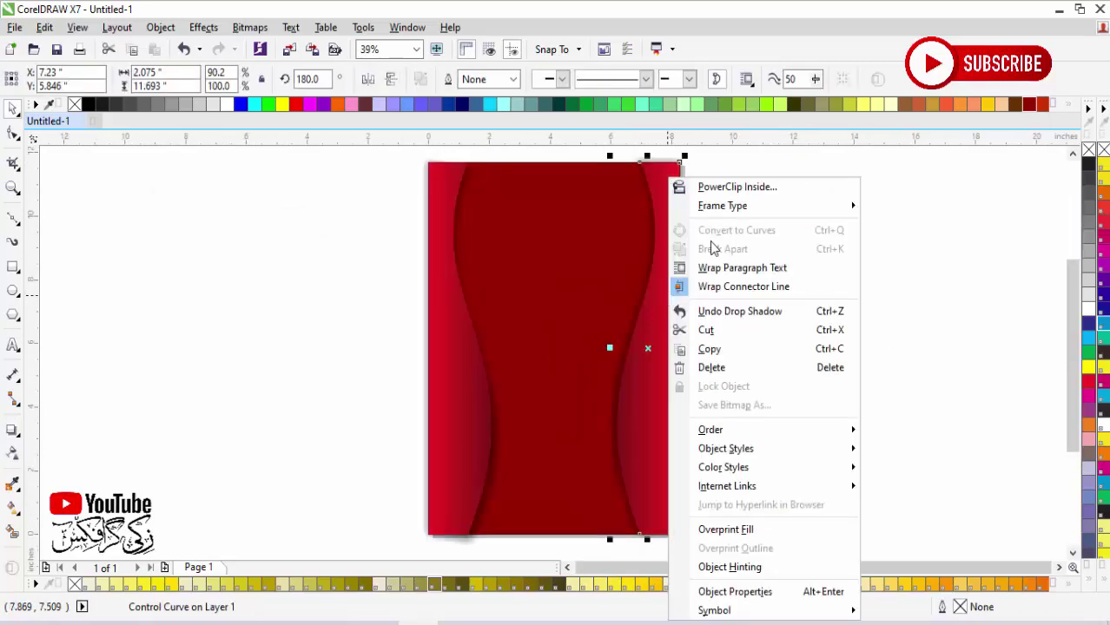
pyautogui.click(737, 187)
pyautogui.click(553, 242)
pyautogui.press('Escape')
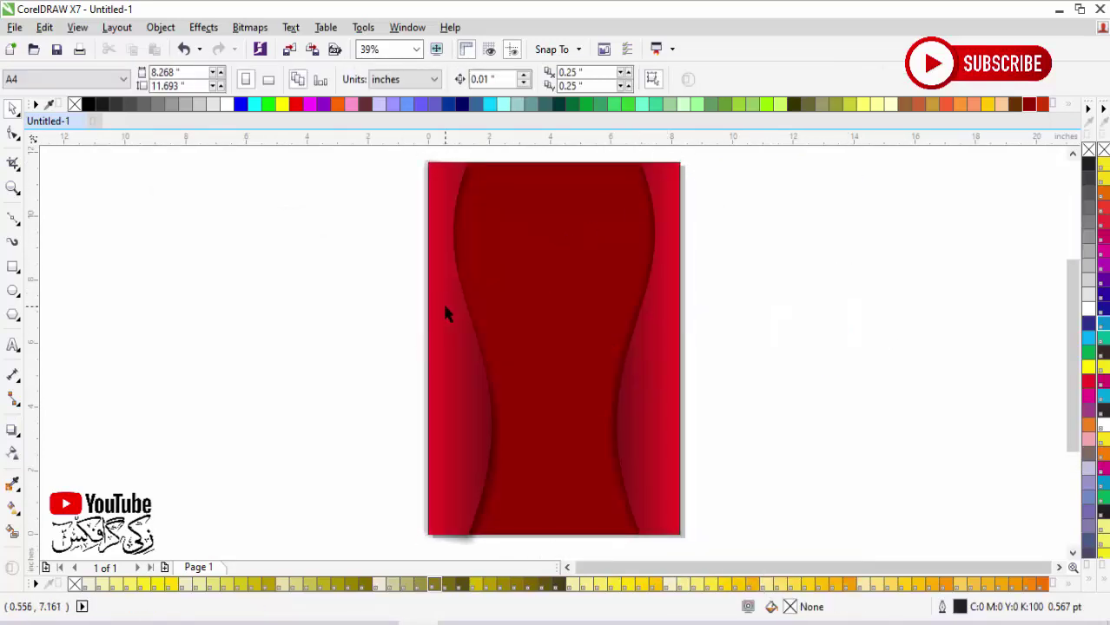
# PowerClip the left wavy strip with its shadow inside the same dark red rectangle
pyautogui.click(445, 313)
pyautogui.rightClick(447, 318)
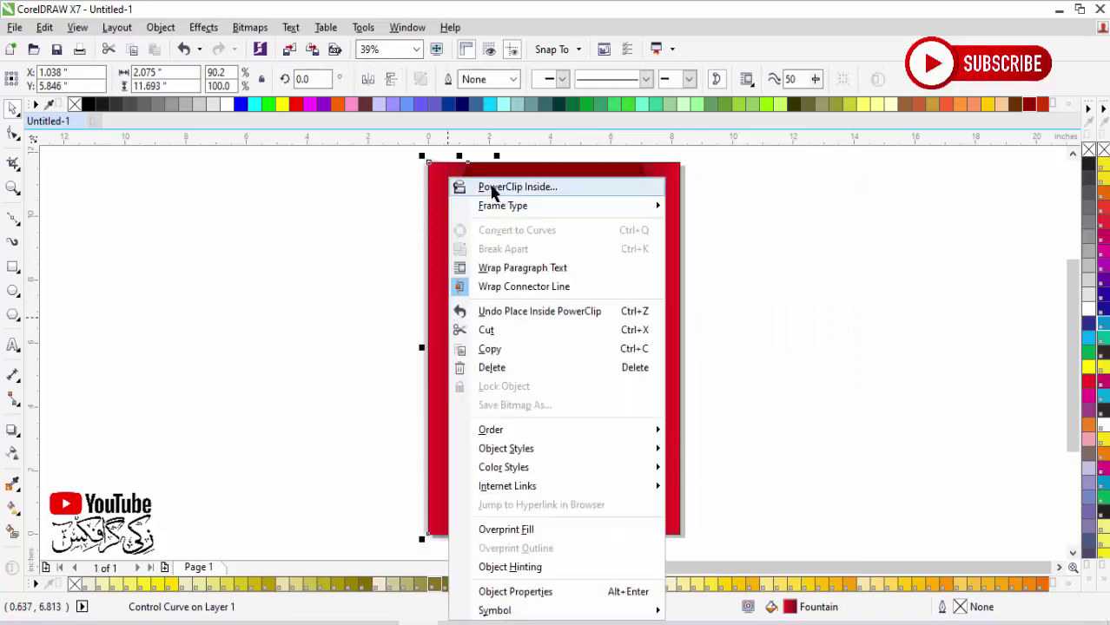
pyautogui.click(493, 187)
pyautogui.click(544, 215)
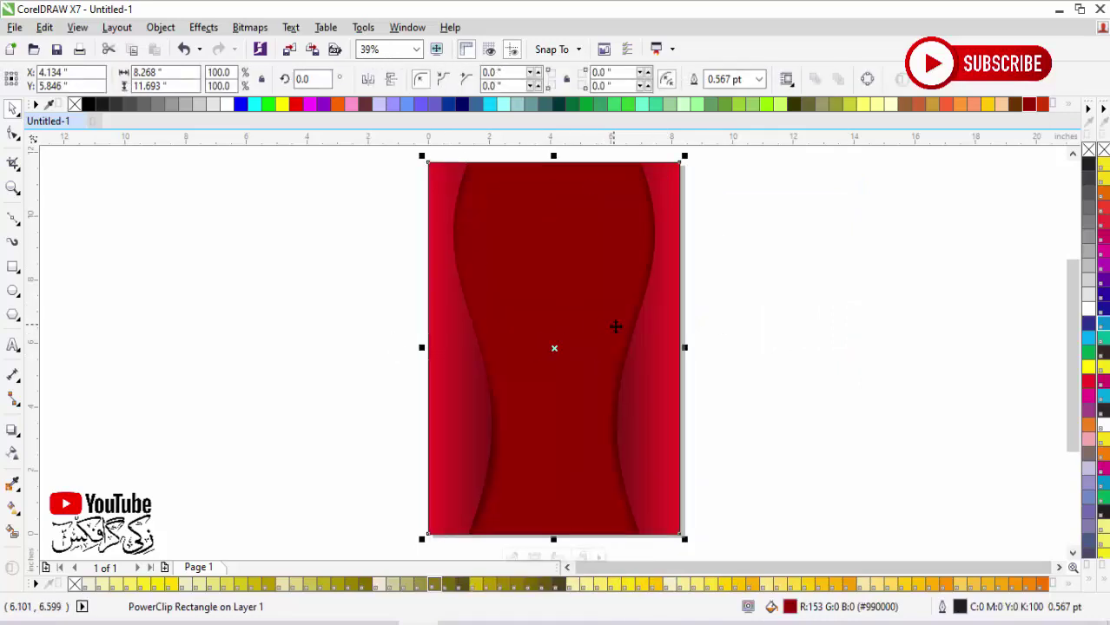
pyautogui.click(757, 329)
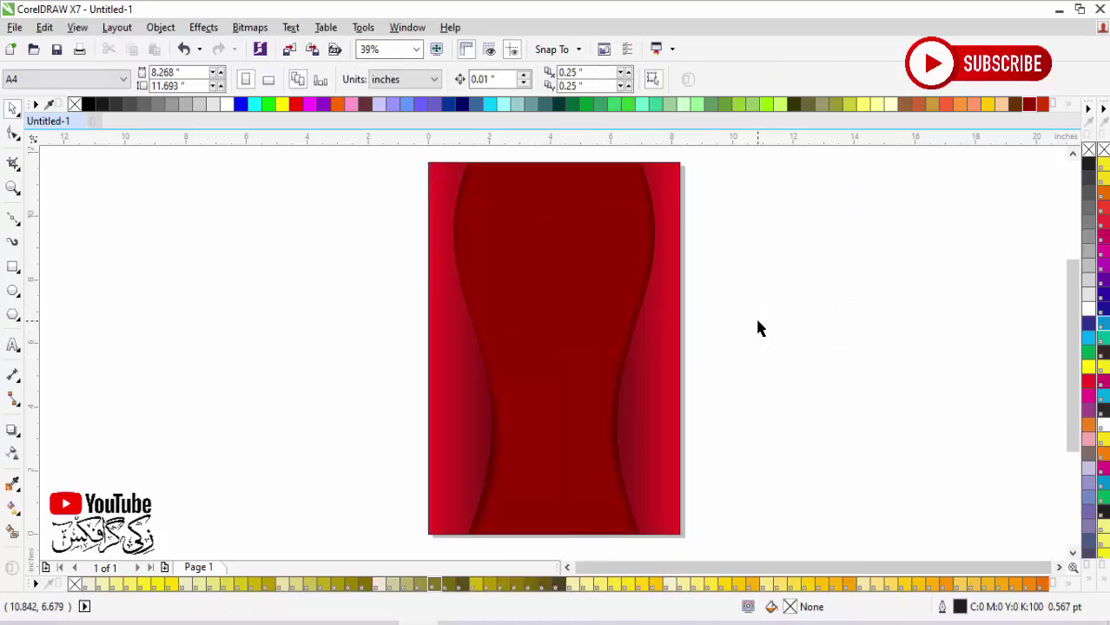
pyautogui.click(625, 384)
pyautogui.click(746, 367)
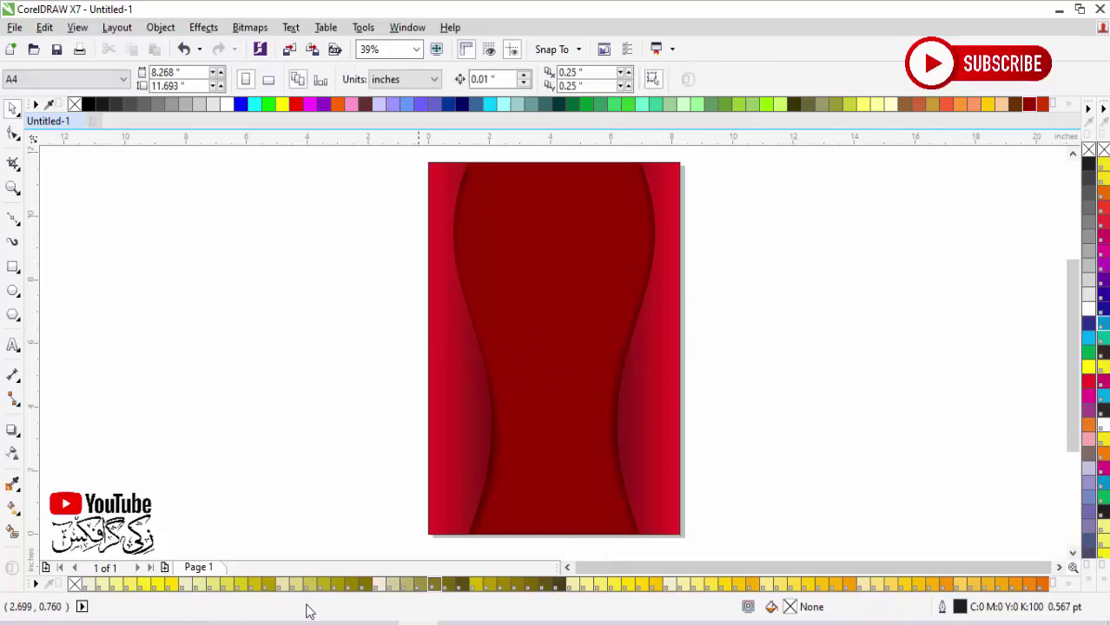
# Bring the gold ornamental frame file 024 from the CDR folder into the drawing and place it on the page's upper part
pyautogui.moveTo(137, 622)
pyautogui.click(130, 584)
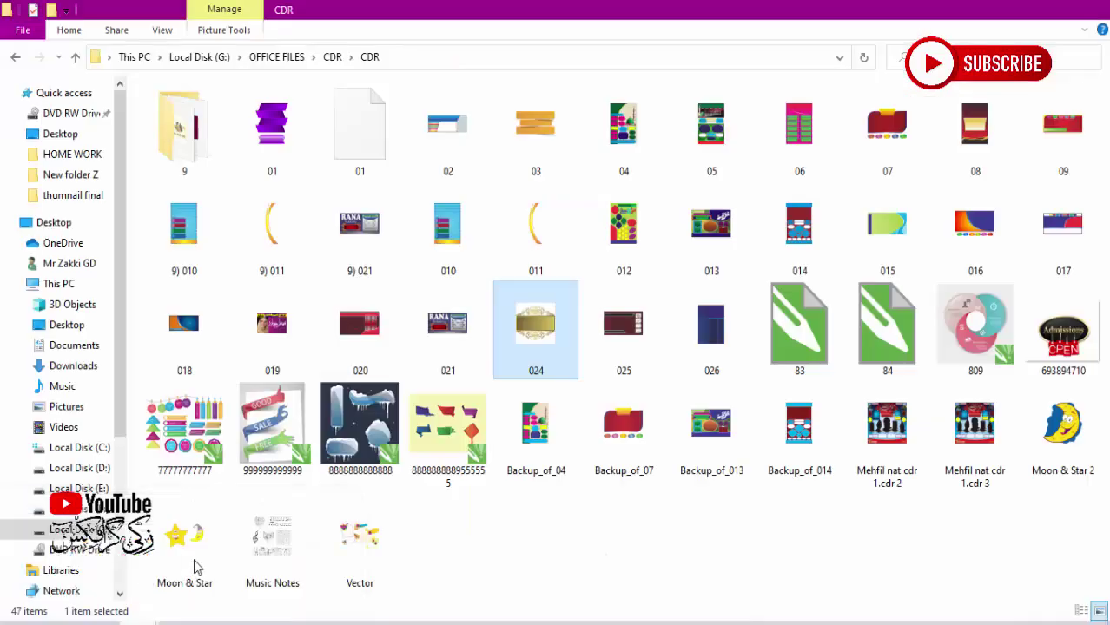
pyautogui.moveTo(533, 351); pyautogui.dragTo(580, 265)
pyautogui.moveTo(653, 264); pyautogui.dragTo(633, 228)
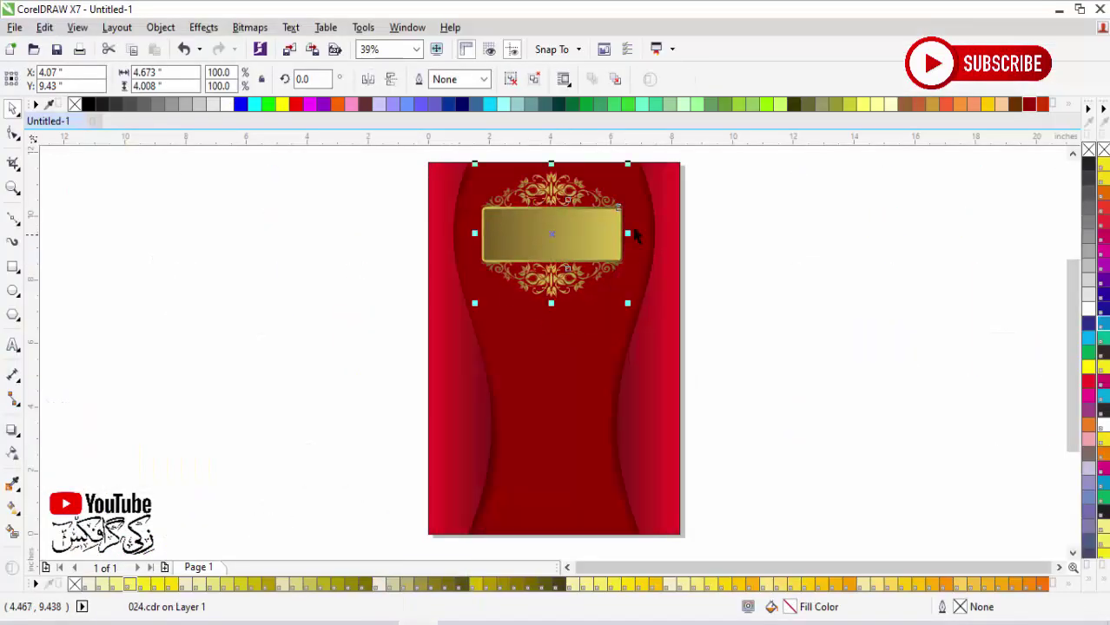
# Scale the gold ornamental frame down to about 4.19 in wide and center it horizontally near the top of the page
pyautogui.press('z')
pyautogui.moveTo(731, 156); pyautogui.dragTo(394, 310)
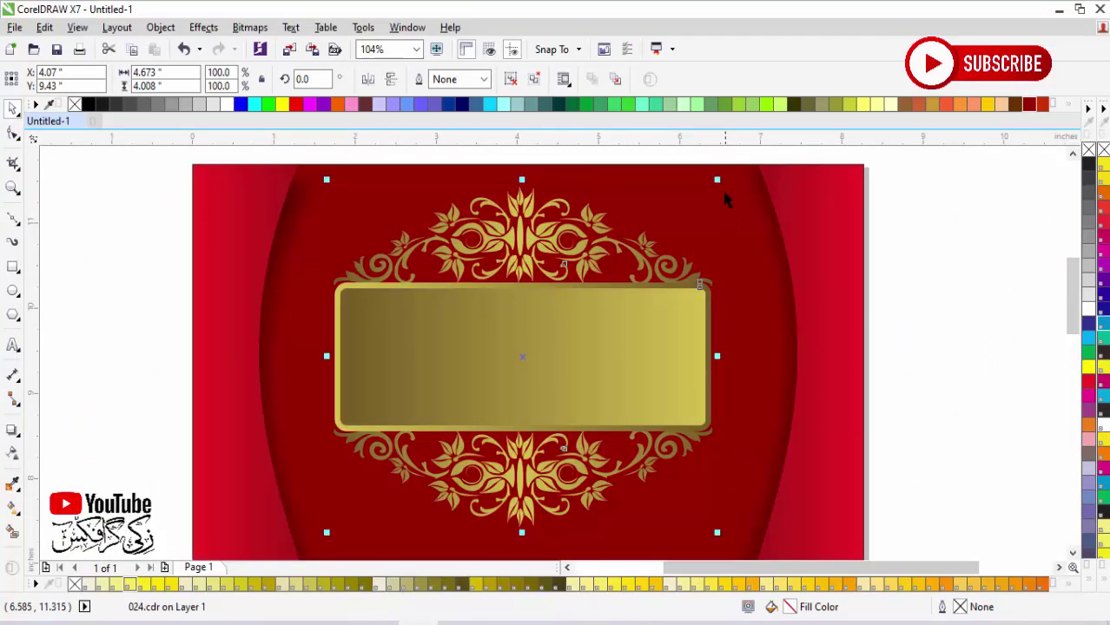
pyautogui.moveTo(716, 180); pyautogui.dragTo(706, 204)
pyautogui.keyDown('shift'); pyautogui.click(768, 273); pyautogui.keyUp('shift')
pyautogui.press('e')
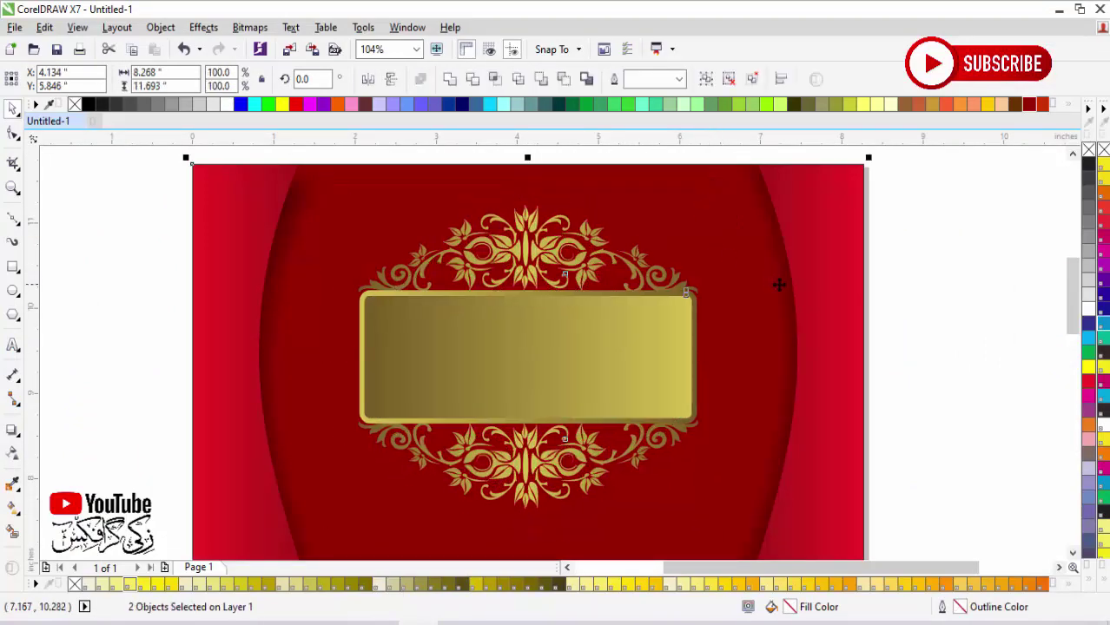
pyautogui.press('Escape')
pyautogui.click(609, 364)
pyautogui.moveTo(609, 364); pyautogui.dragTo(607, 337)
pyautogui.press('Escape')
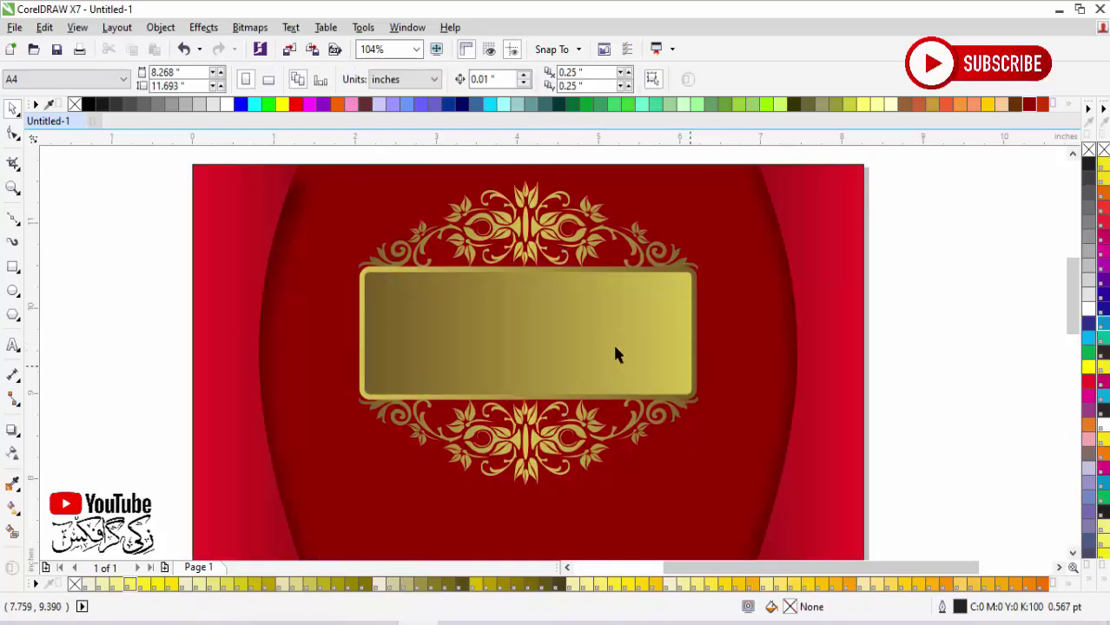
# Add the artistic text "menu" on the gold panel and change it to Title Case
pyautogui.press('F8')
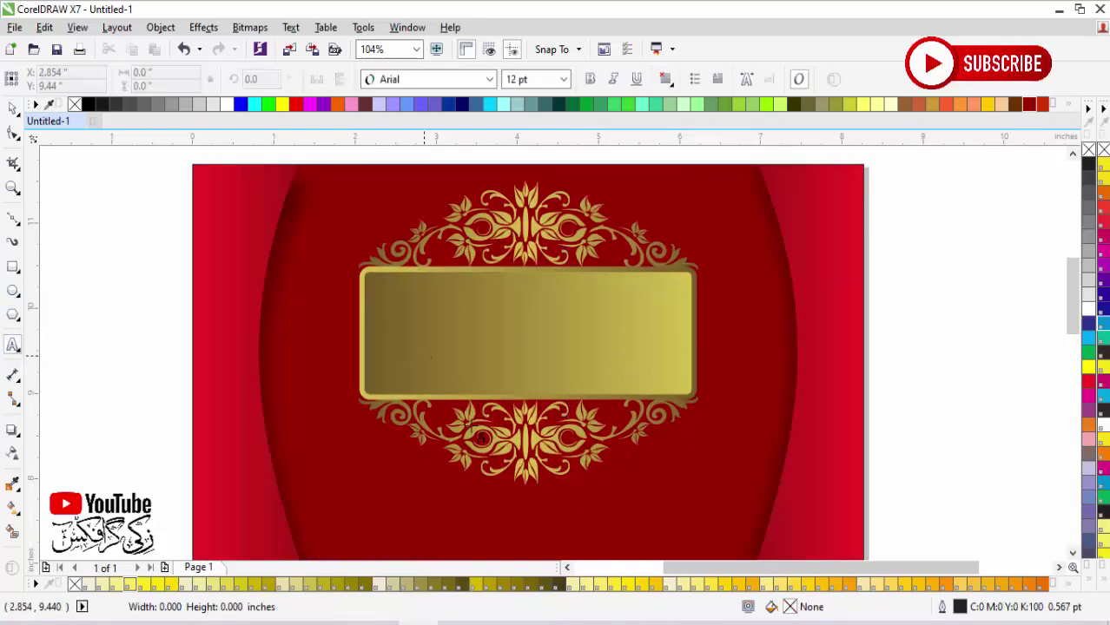
pyautogui.click(424, 352)
pyautogui.write('menu')
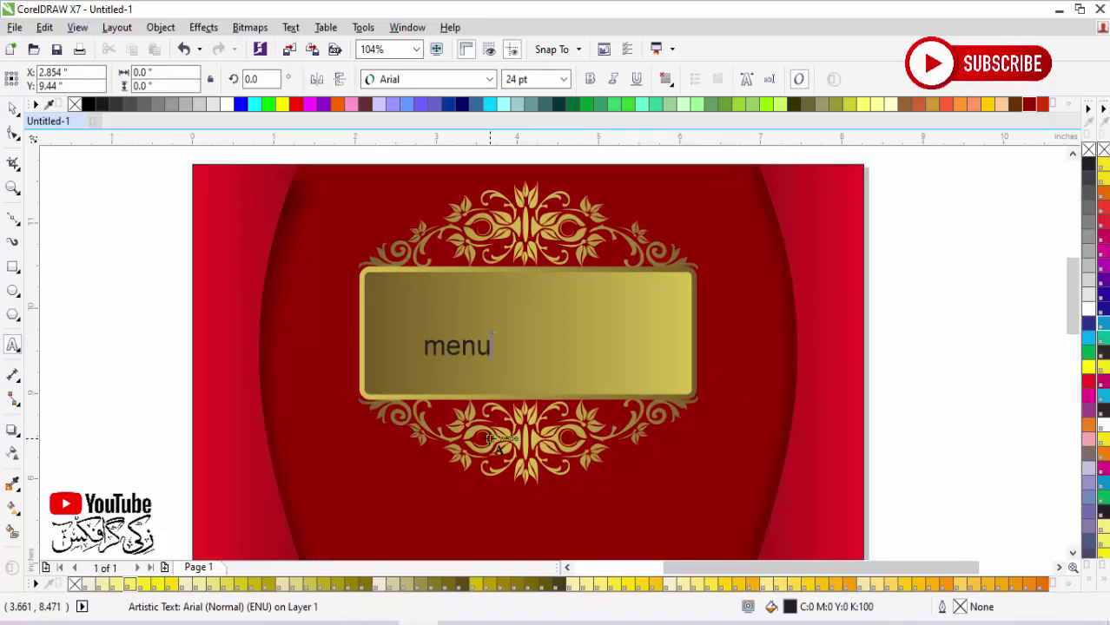
pyautogui.click(13, 106)
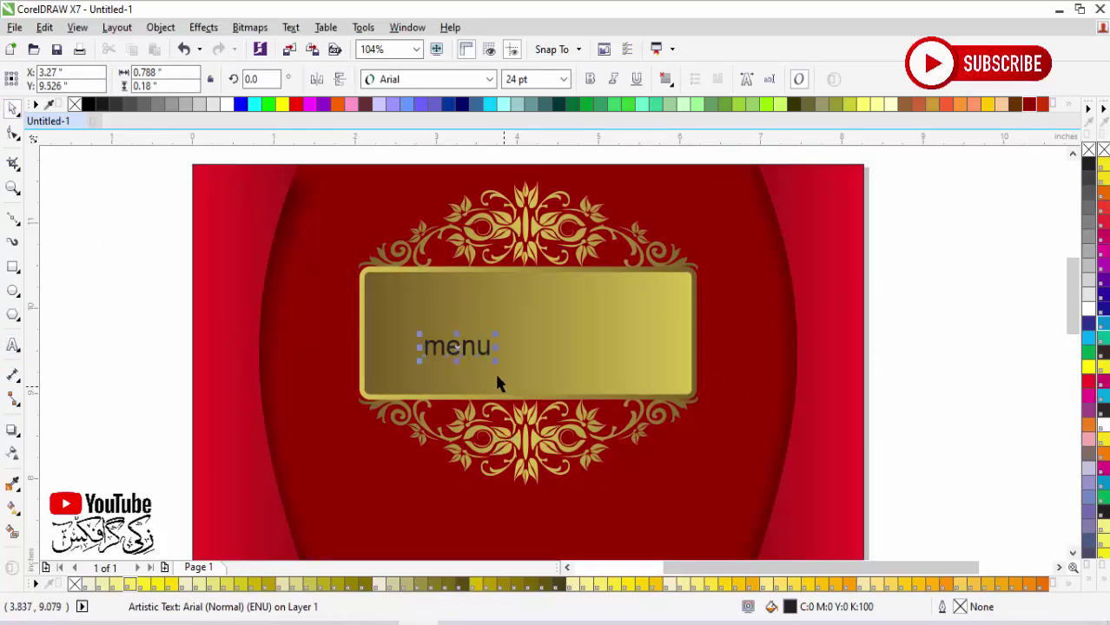
pyautogui.hotkey('shift', 'F3')
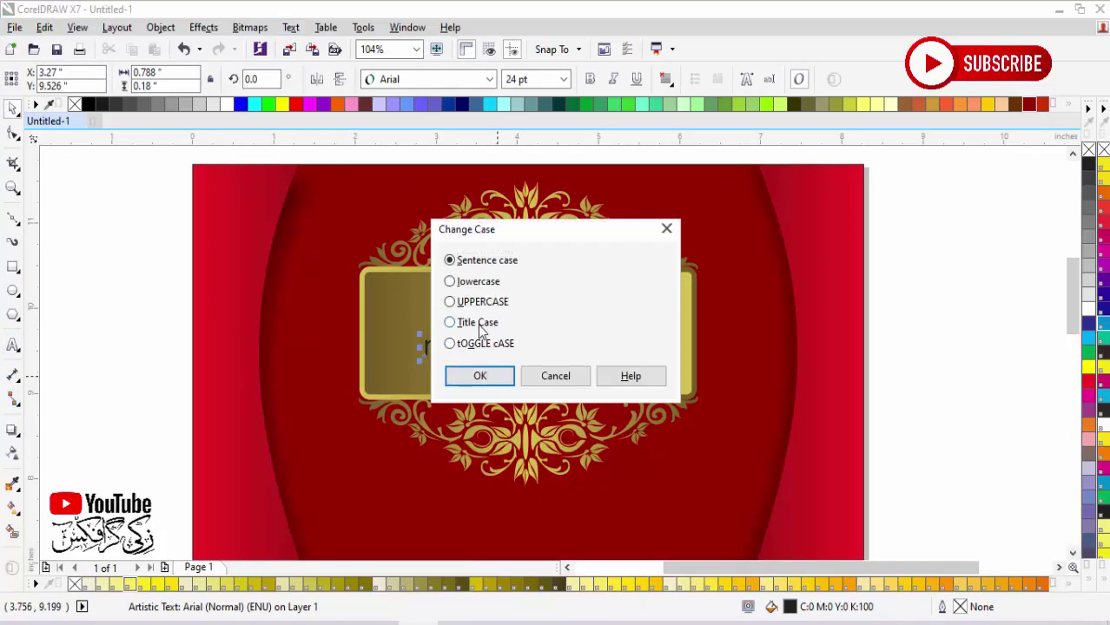
pyautogui.click(477, 323)
pyautogui.click(480, 376)
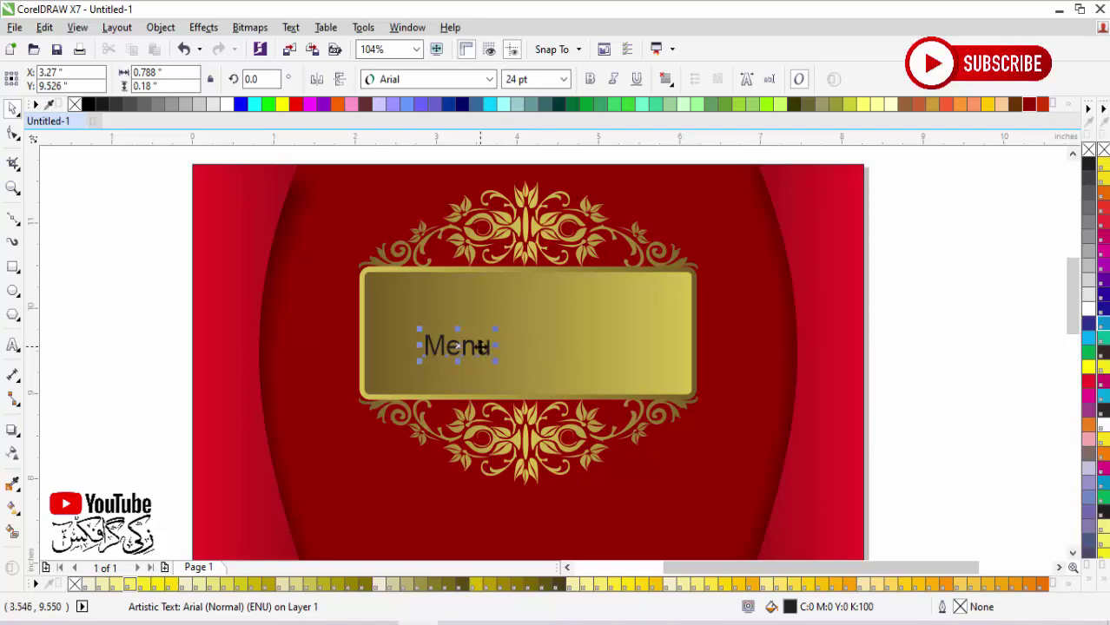
# Move the Menu text beside the page, enlarge it to about 56 pt and set its font to Thames-HeavyIta
pyautogui.moveTo(480, 348); pyautogui.dragTo(1001, 307)
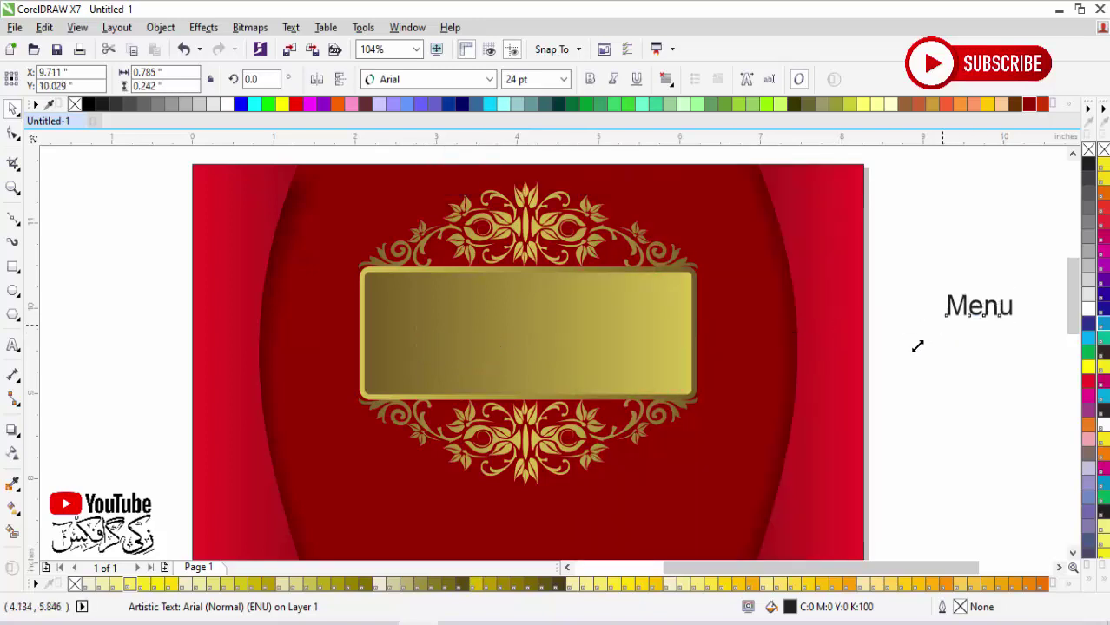
pyautogui.moveTo(917, 346); pyautogui.dragTo(857, 349)
pyautogui.click(391, 79)
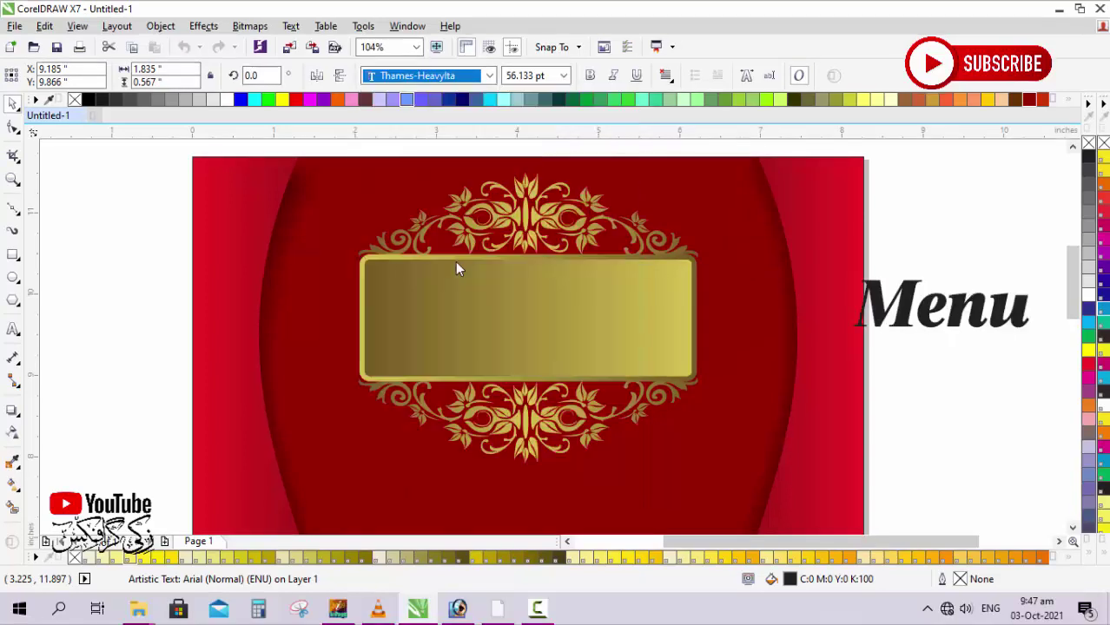
# Move the Menu text onto the gold panel and center it on the ornamental frame
pyautogui.click(955, 313)
pyautogui.moveTo(956, 312); pyautogui.dragTo(530, 330)
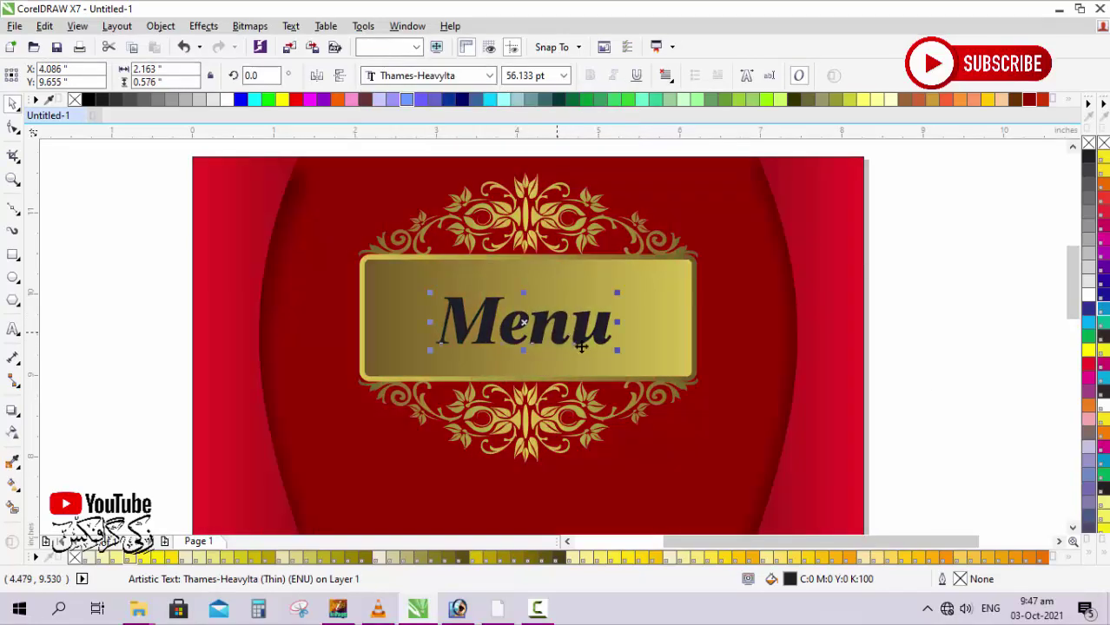
pyautogui.keyDown('shift'); pyautogui.click(664, 327); pyautogui.keyUp('shift')
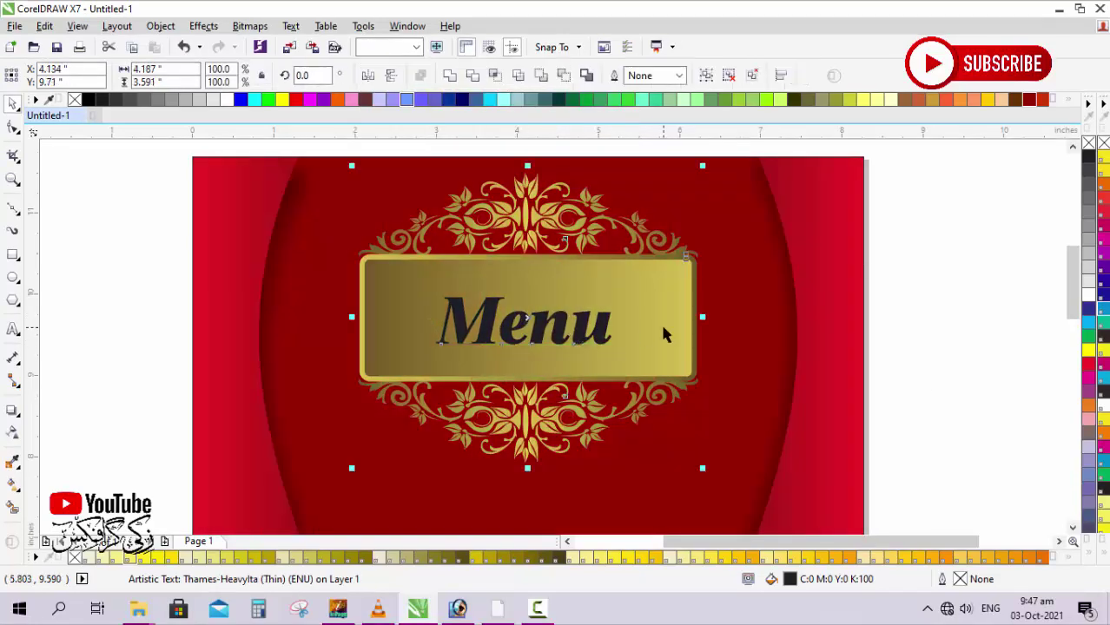
pyautogui.click(961, 347)
# Enlarge the Menu text to about 86 pt from its center and fill it with white
pyautogui.click(602, 321)
pyautogui.moveTo(626, 288); pyautogui.dragTo(669, 276)
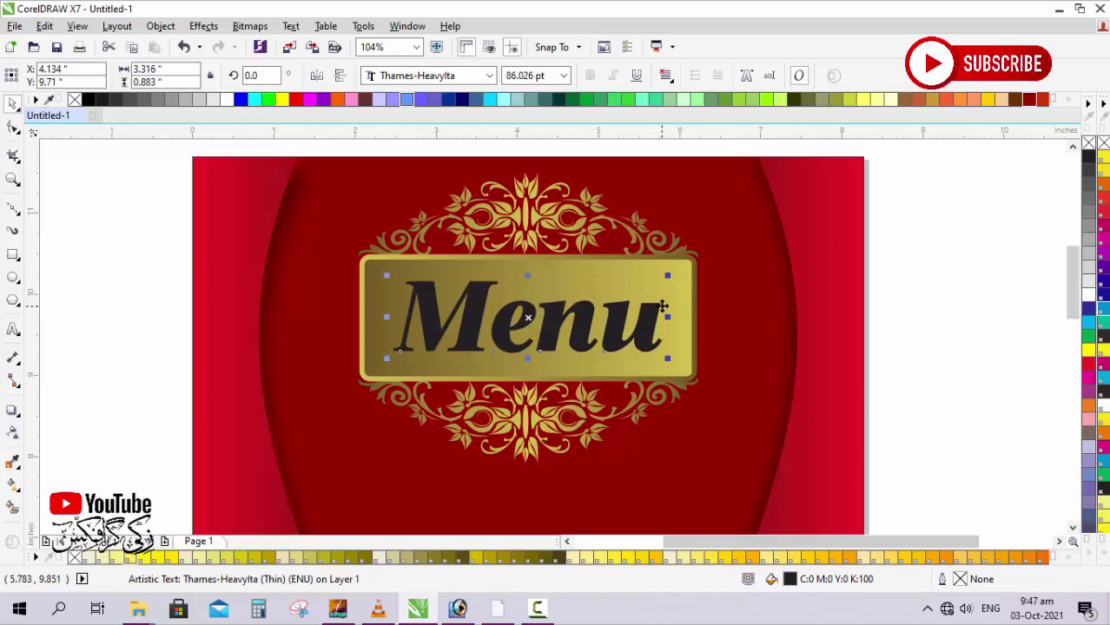
pyautogui.click(1090, 295)
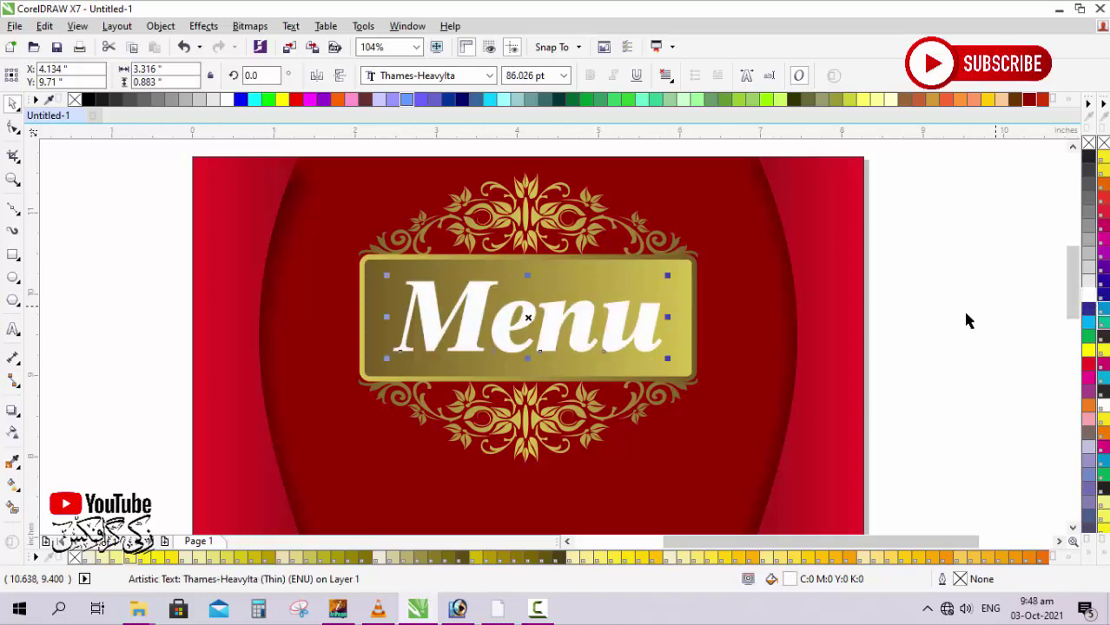
pyautogui.scroll(-3, 913, 403)
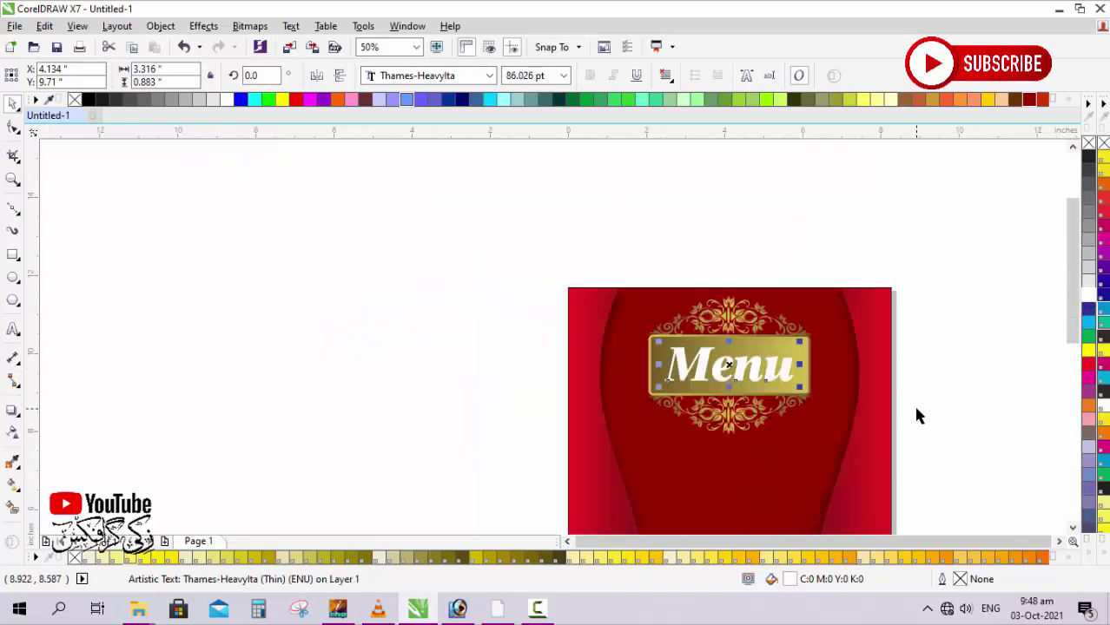
pyautogui.hotkey('shift', 'F4')
pyautogui.click(786, 285)
pyautogui.press('F2')
pyautogui.moveTo(700, 170); pyautogui.dragTo(425, 295)
pyautogui.scroll(-1, 608, 278)
pyautogui.hotkey('shift', 'F4')
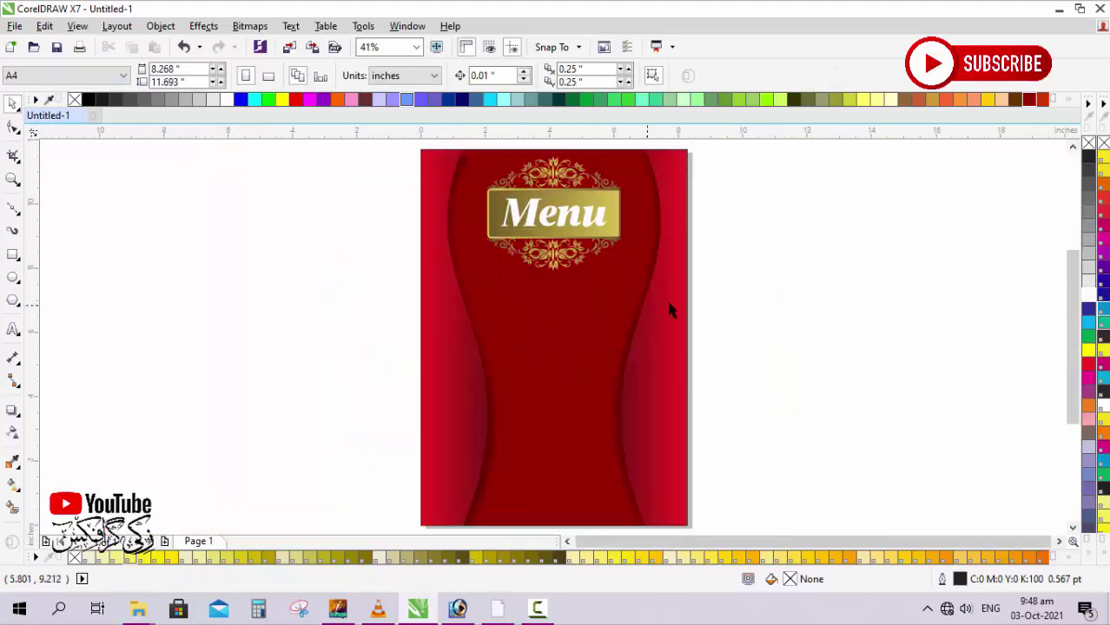
# Place a copy of the gold ornamental frame on the empty area left of the page
pyautogui.click(560, 182)
pyautogui.moveTo(554, 217); pyautogui.dragTo(222, 277)
pyautogui.rightClick(221, 277)
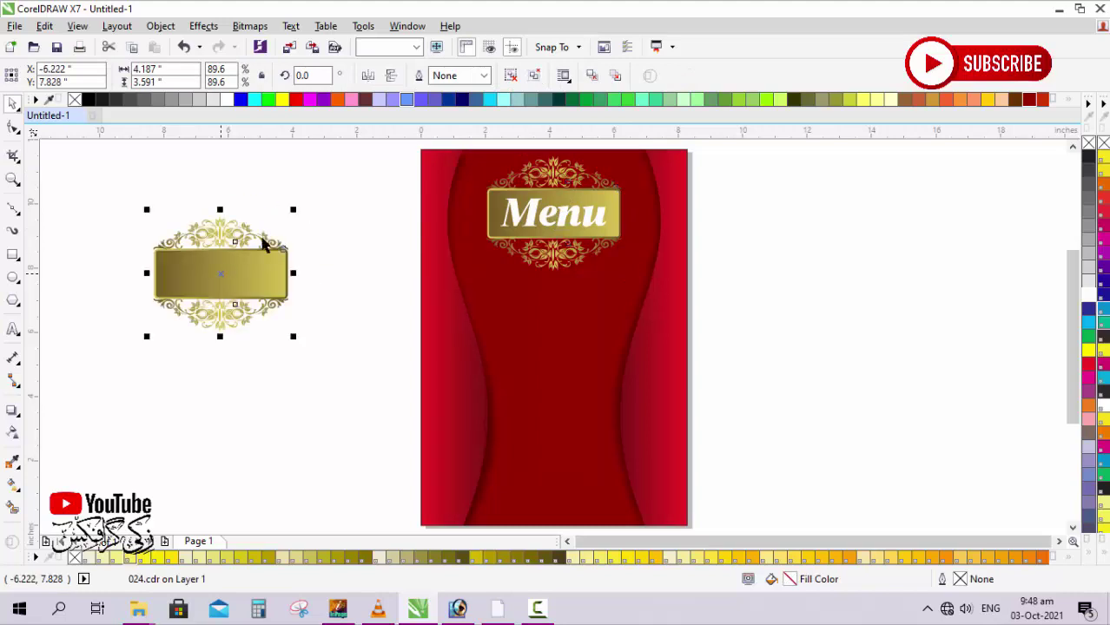
# Move the floral ornaments of the copied frame clear of its gold panel and delete the panel
pyautogui.press('F2')
pyautogui.moveTo(333, 185); pyautogui.dragTo(84, 366)
pyautogui.click(398, 255)
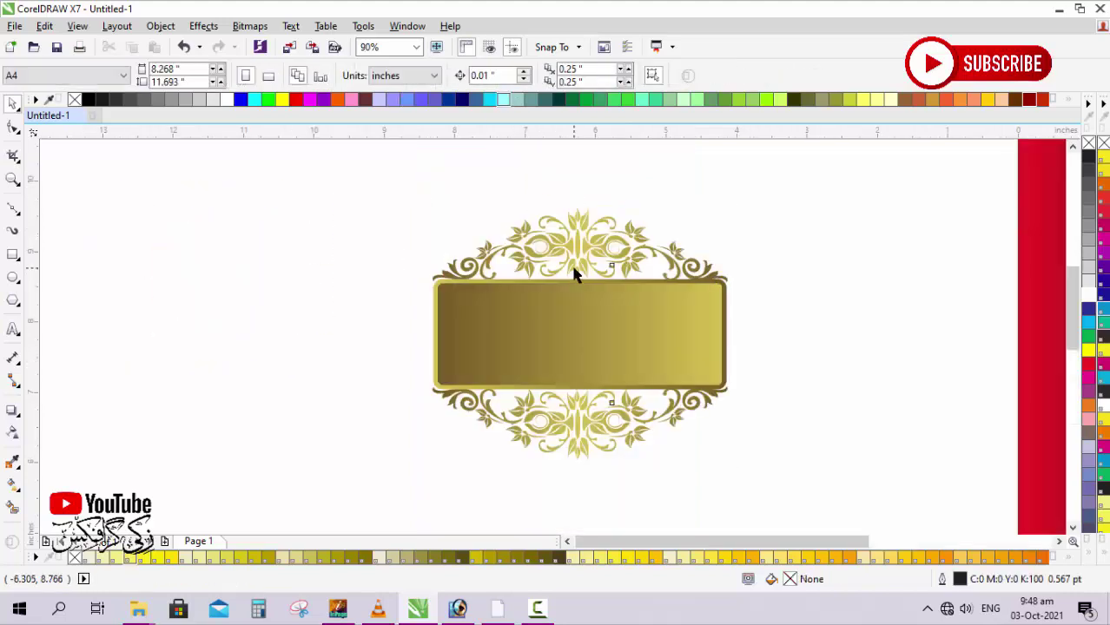
pyautogui.moveTo(575, 273); pyautogui.dragTo(296, 276)
pyautogui.click(605, 337)
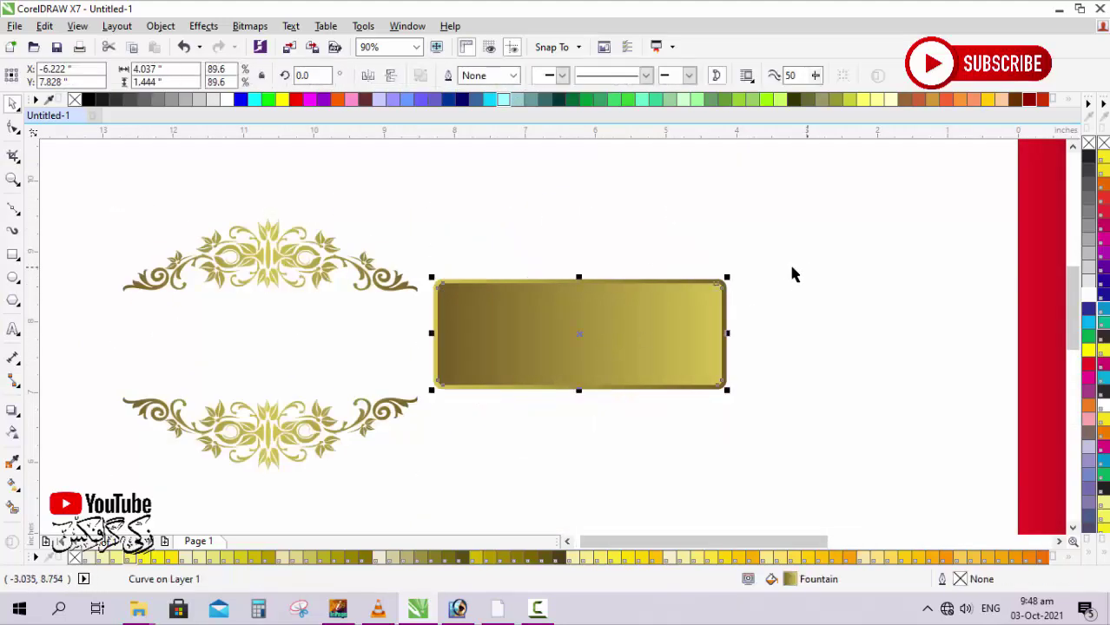
pyautogui.press('Delete')
pyautogui.click(398, 426)
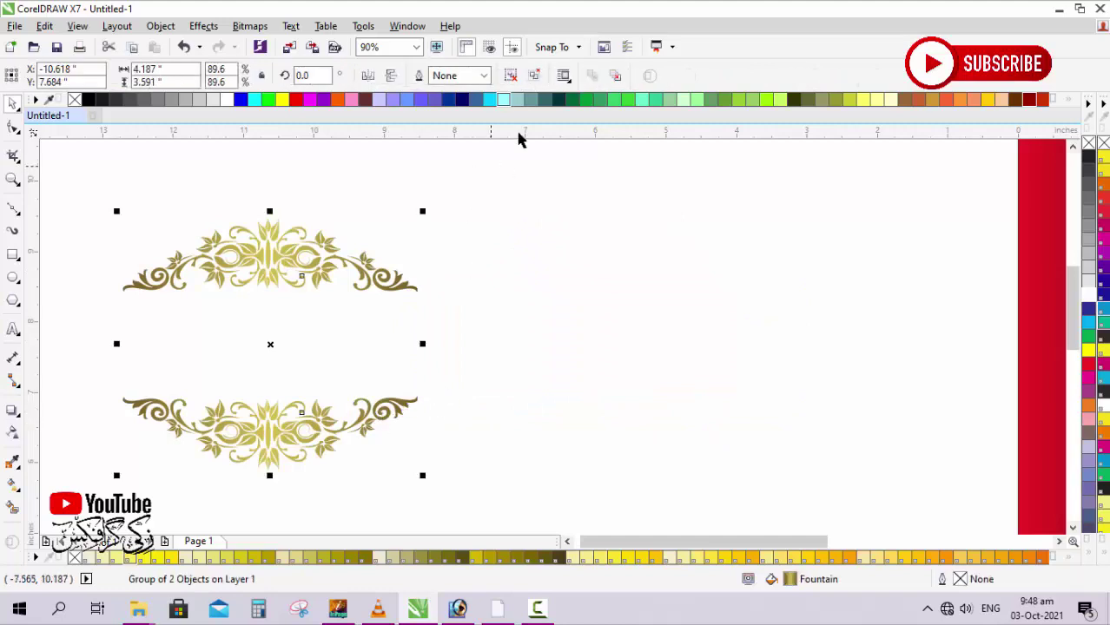
# Ungroup the two copied floral ornaments and delete the lower one
pyautogui.click(510, 77)
pyautogui.click(512, 334)
pyautogui.click(253, 416)
pyautogui.press('Delete')
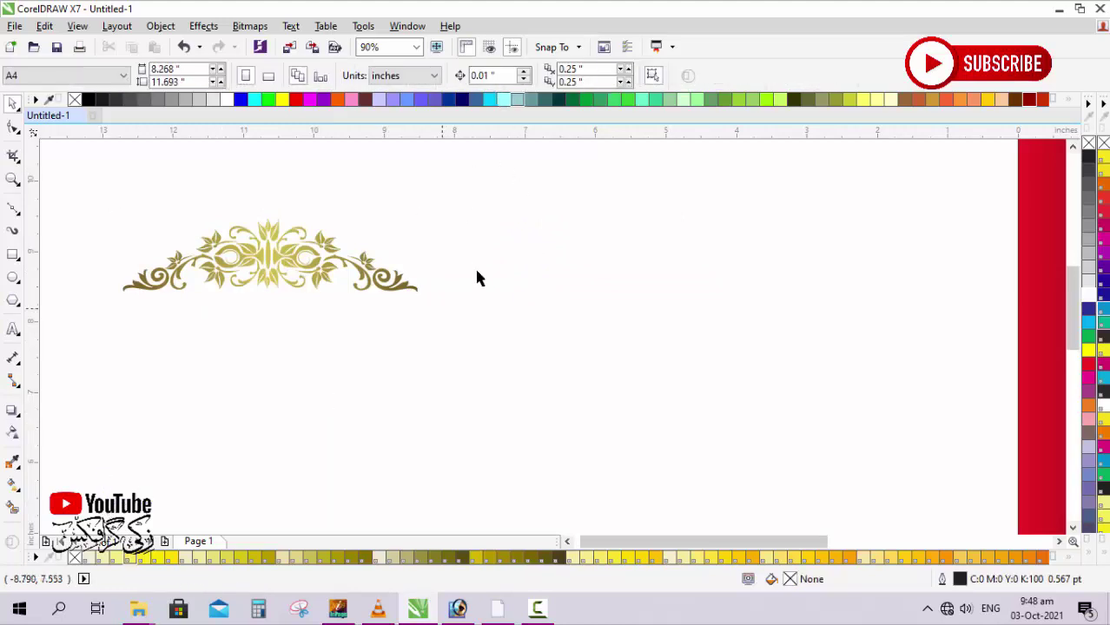
# Move the remaining floral ornament onto the dark red area near the page's bottom edge and flip it vertically
pyautogui.moveTo(491, 191); pyautogui.dragTo(126, 361)
pyautogui.scroll(-2, 512, 418)
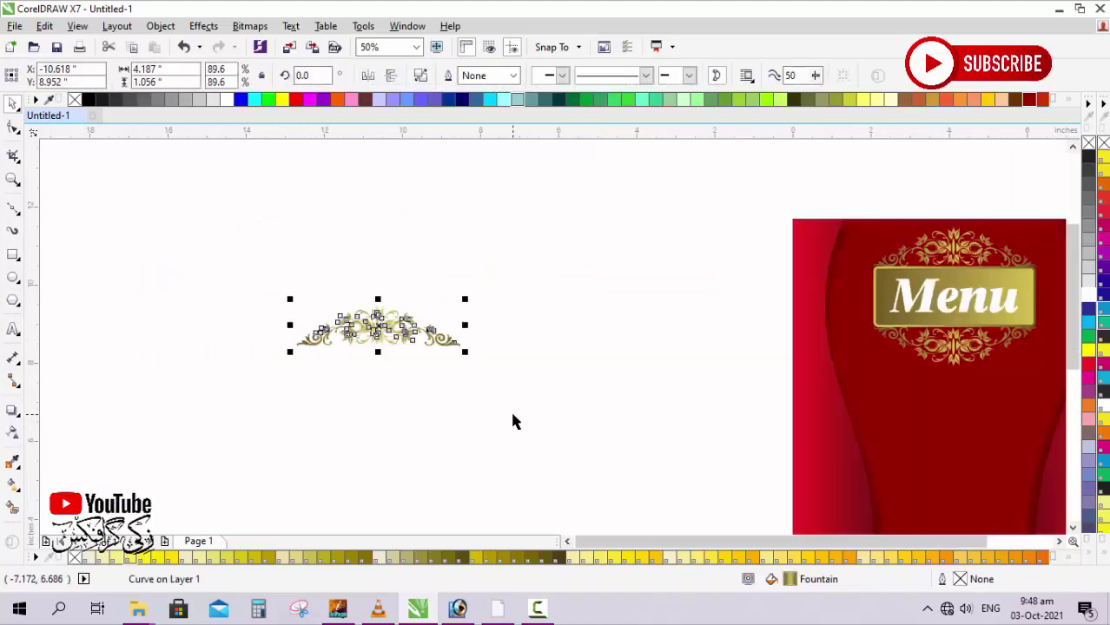
pyautogui.press('F4')
pyautogui.moveTo(291, 239); pyautogui.dragTo(770, 503)
pyautogui.moveTo(657, 449); pyautogui.dragTo(873, 527)
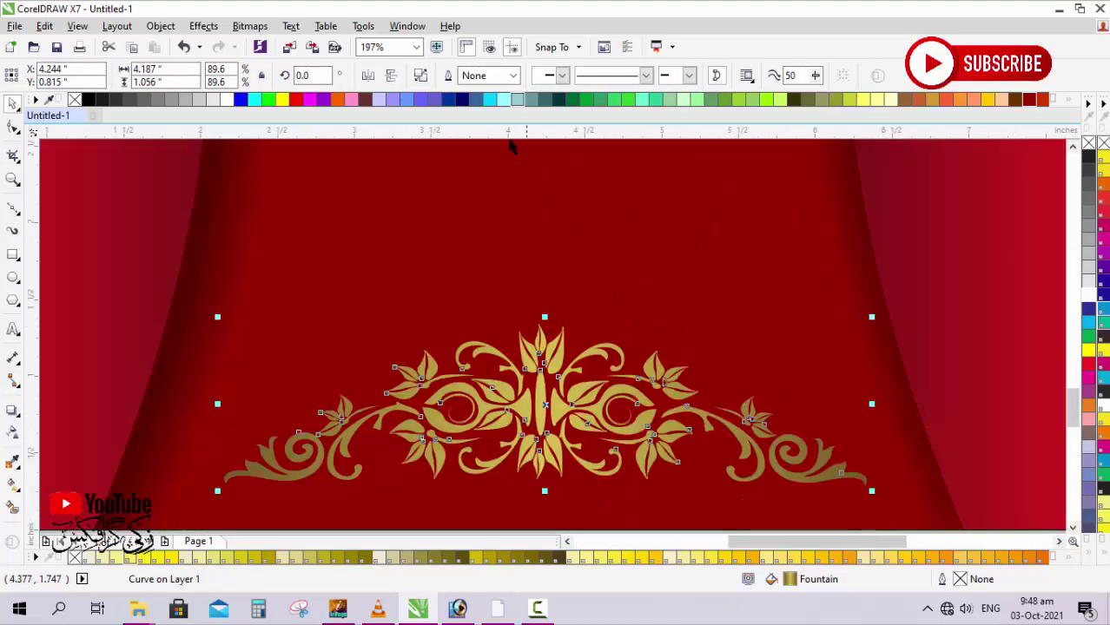
pyautogui.click(392, 75)
pyautogui.scroll(-2, 658, 376)
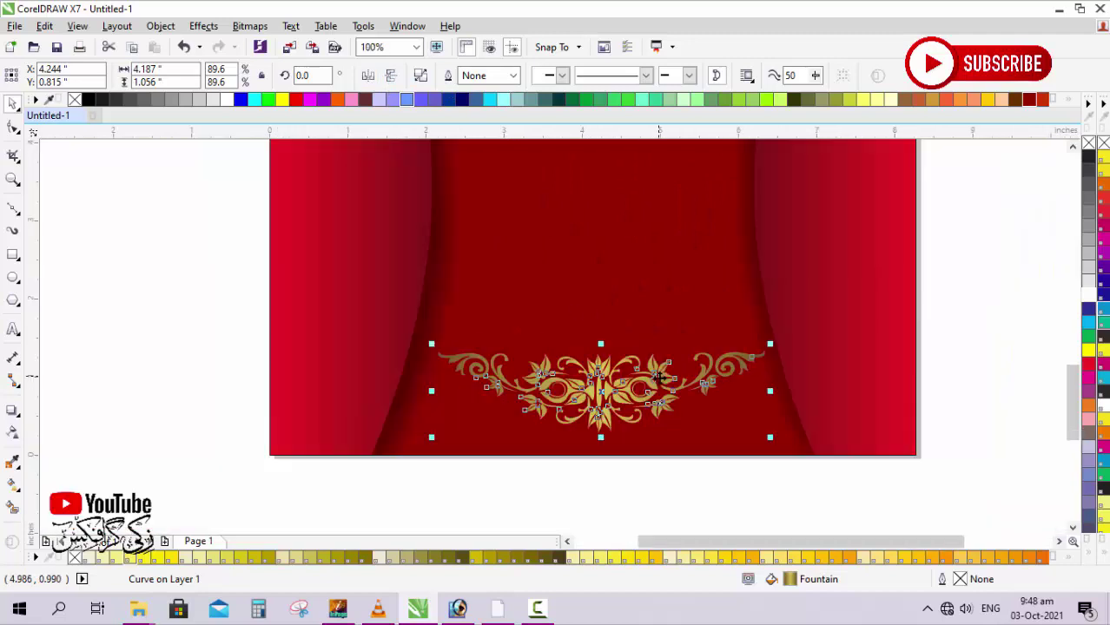
# Center the flipped ornament horizontally on the page background
pyautogui.moveTo(341, 269); pyautogui.dragTo(928, 477)
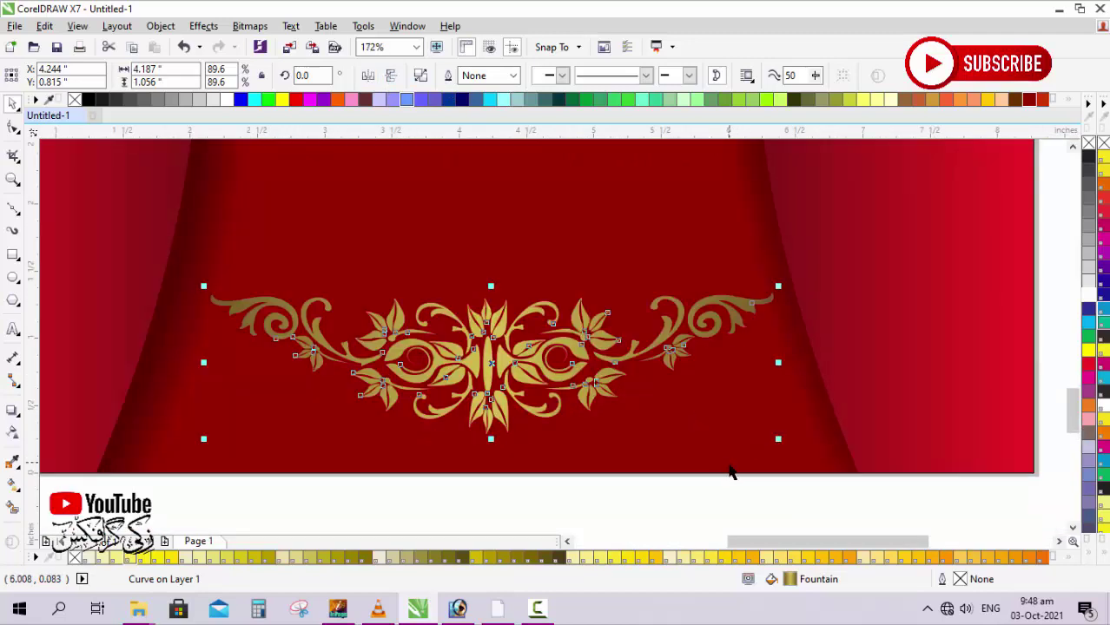
pyautogui.keyDown('shift'); pyautogui.click(799, 460); pyautogui.keyUp('shift')
pyautogui.press('c')
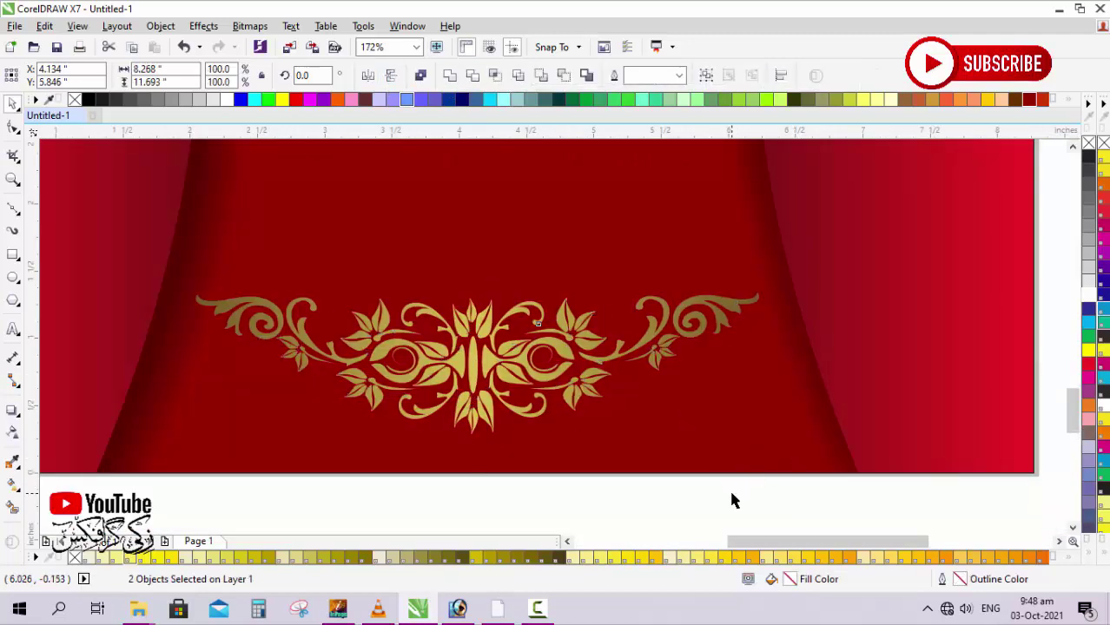
pyautogui.click(730, 491)
pyautogui.click(614, 355)
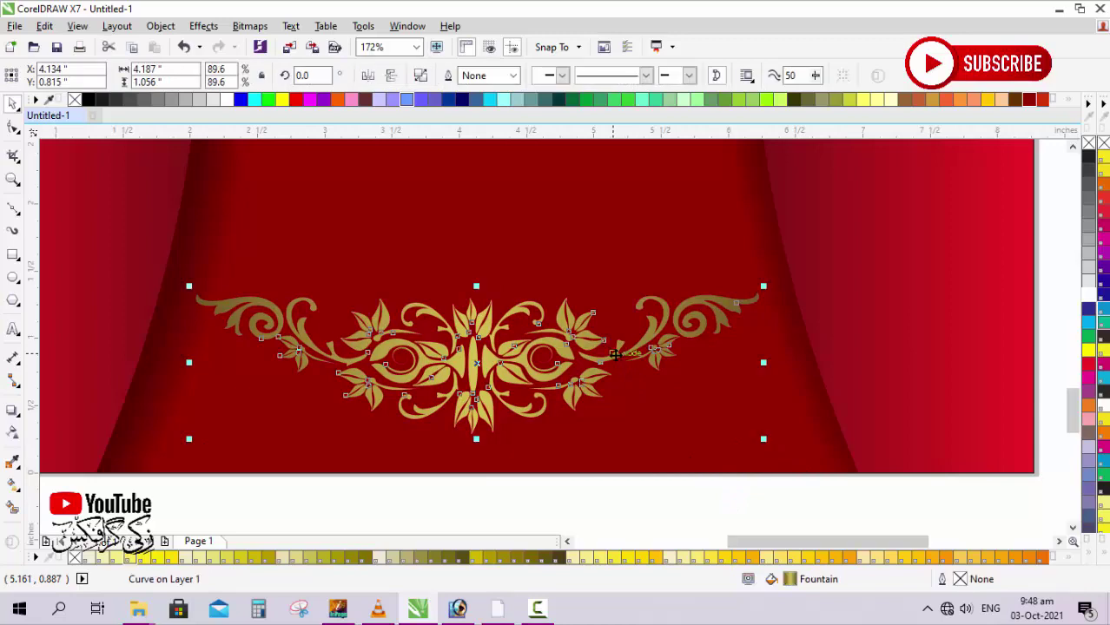
pyautogui.click(686, 484)
pyautogui.moveTo(535, 382); pyautogui.dragTo(538, 385)
pyautogui.hotkey('shift', 'F4')
pyautogui.press('Escape')
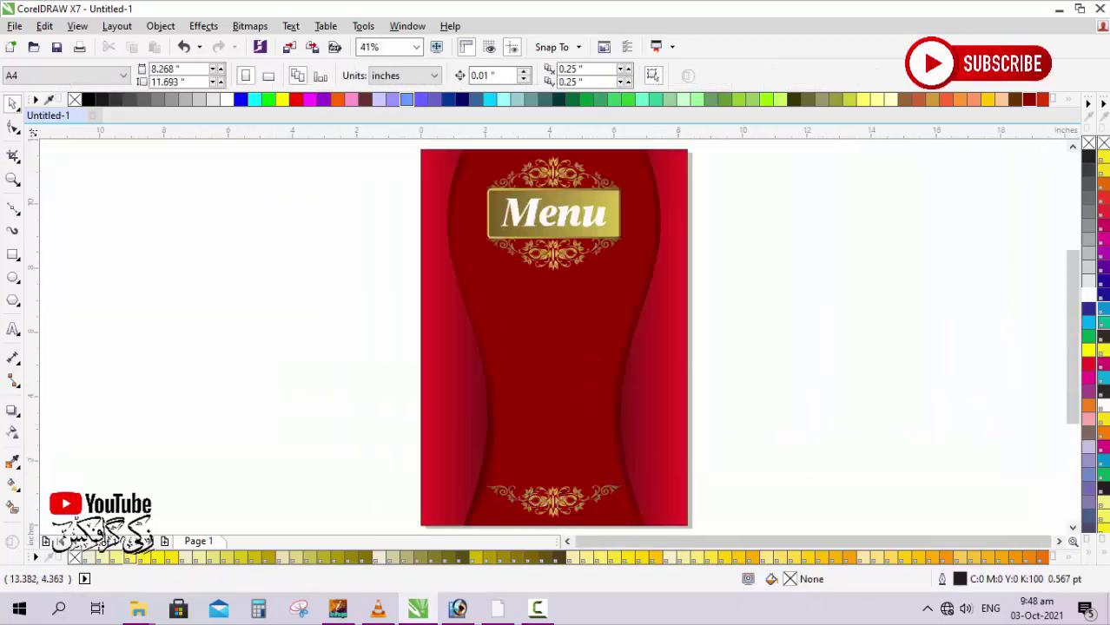
# Bring the cutlery image file named spoon from the desktop into the menu document, placing it left of the page
pyautogui.click(1058, 9)
pyautogui.click(1012, 15)
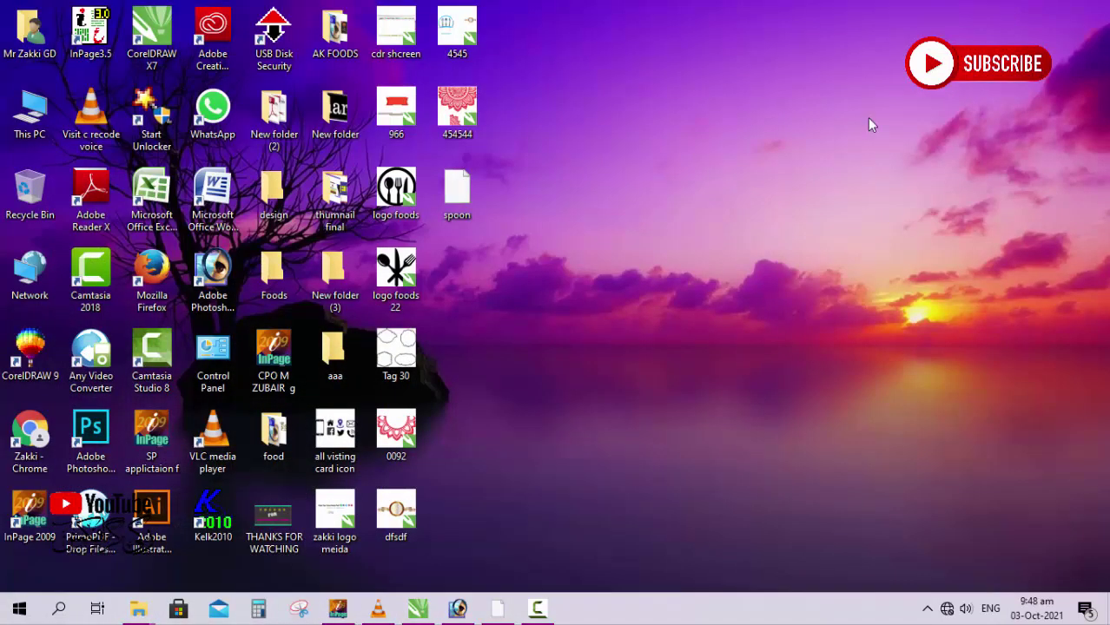
pyautogui.moveTo(467, 217); pyautogui.dragTo(300, 395)
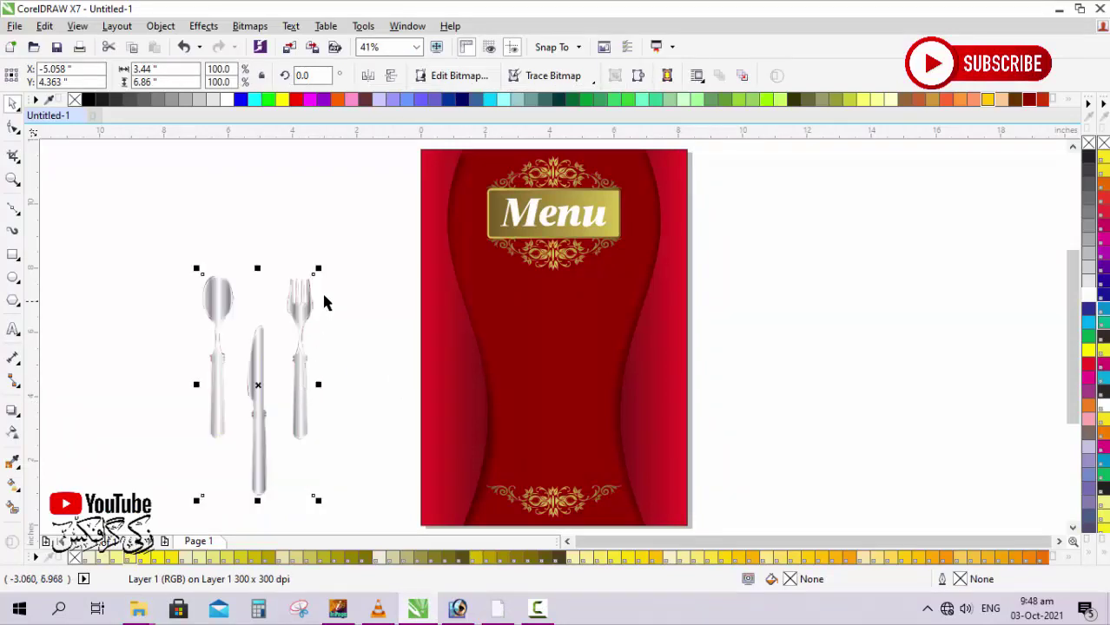
# Scale the cutlery image to about 48.7% and place it just above the bottom ornament
pyautogui.moveTo(317, 267); pyautogui.dragTo(286, 332)
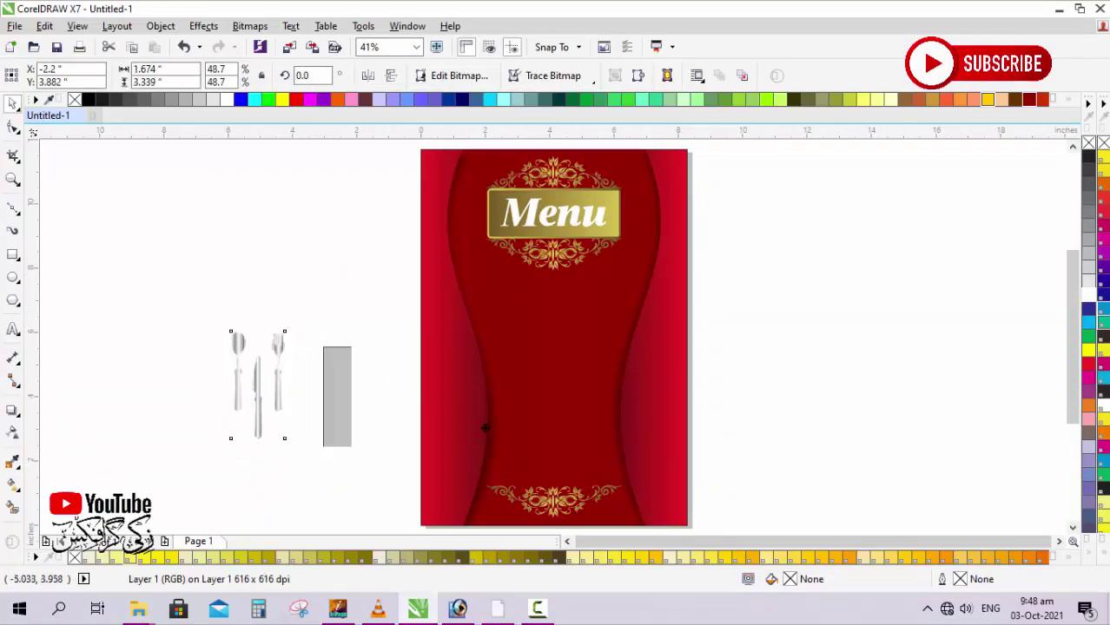
pyautogui.moveTo(485, 427); pyautogui.dragTo(549, 434)
pyautogui.scroll(-2, 605, 477)
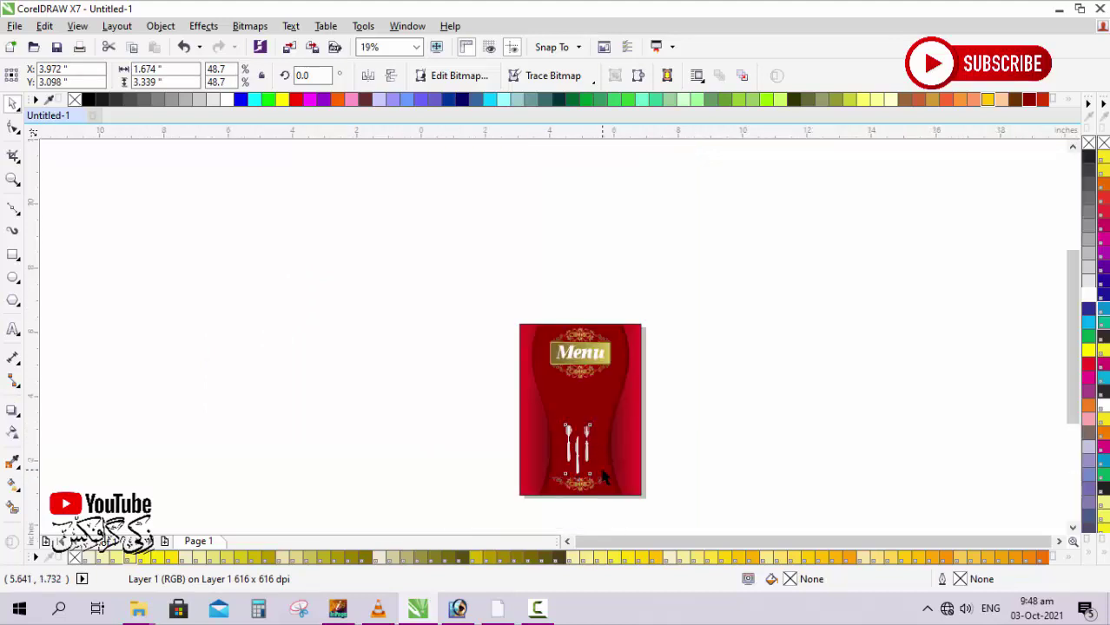
pyautogui.scroll(4, 605, 476)
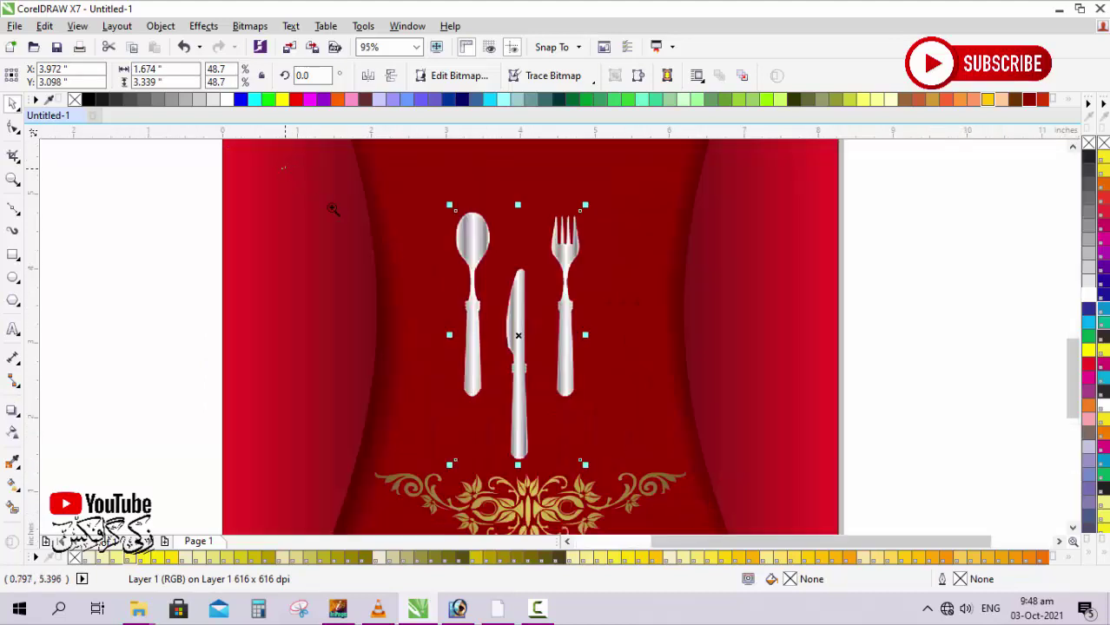
pyautogui.scroll(1, 686, 516)
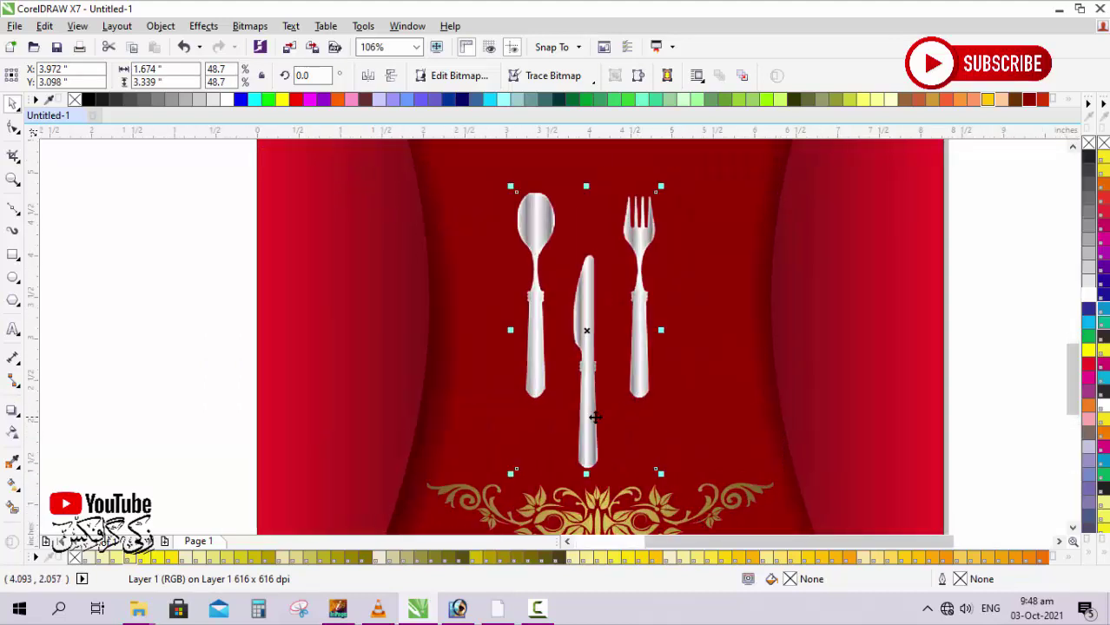
pyautogui.moveTo(594, 417); pyautogui.dragTo(603, 431)
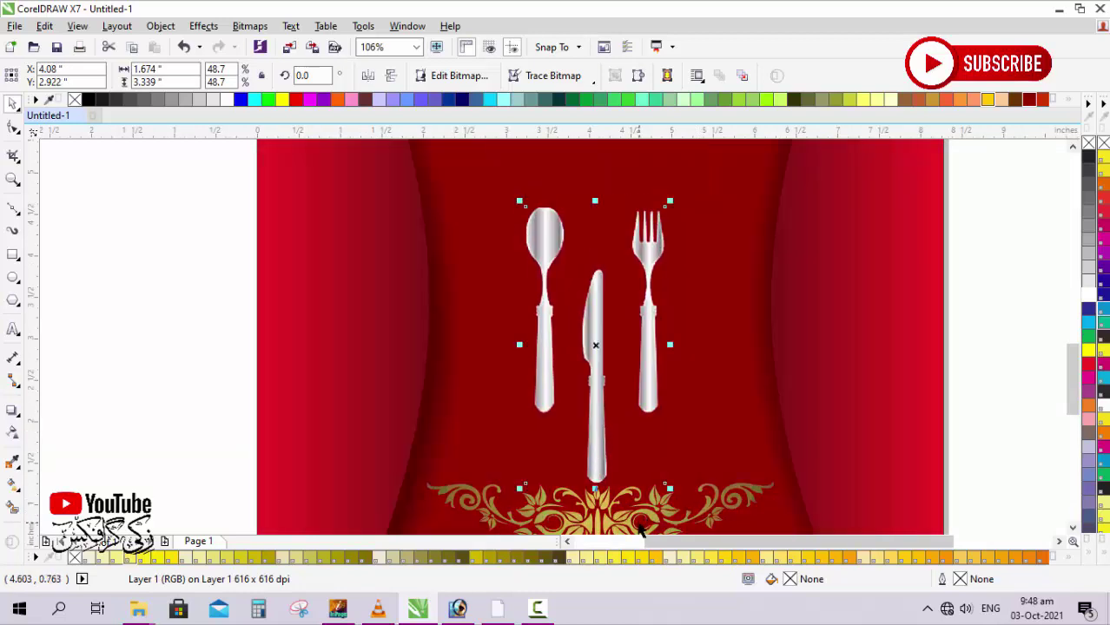
# Center the cutlery image horizontally on the bottom ornament
pyautogui.keyDown('shift'); pyautogui.click(640, 528); pyautogui.keyUp('shift')
pyautogui.press('c')
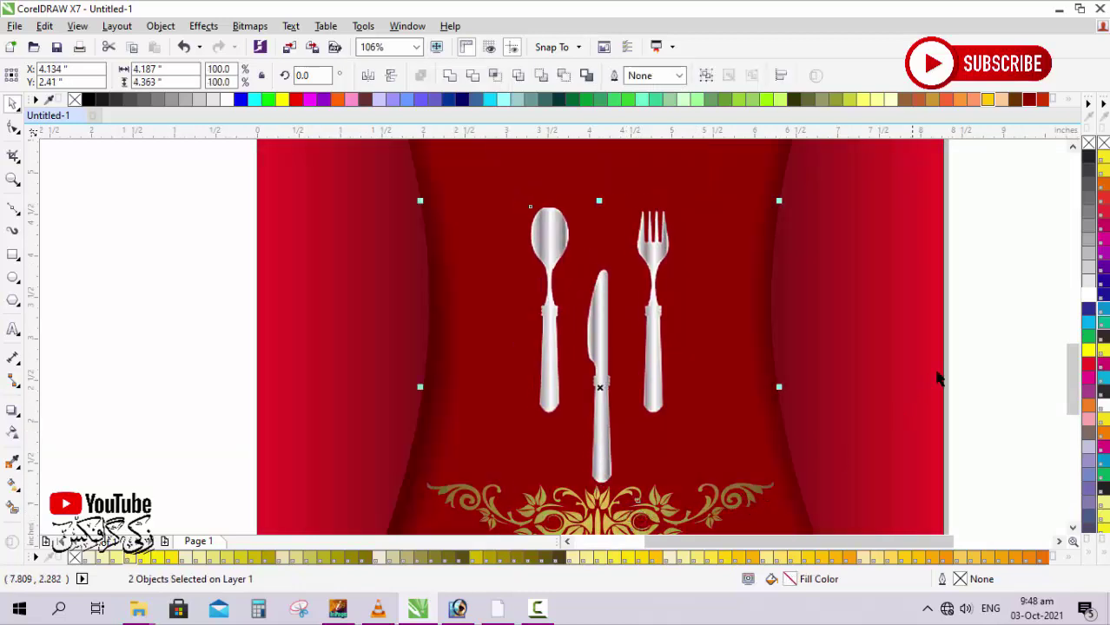
pyautogui.click(737, 368)
pyautogui.click(600, 357)
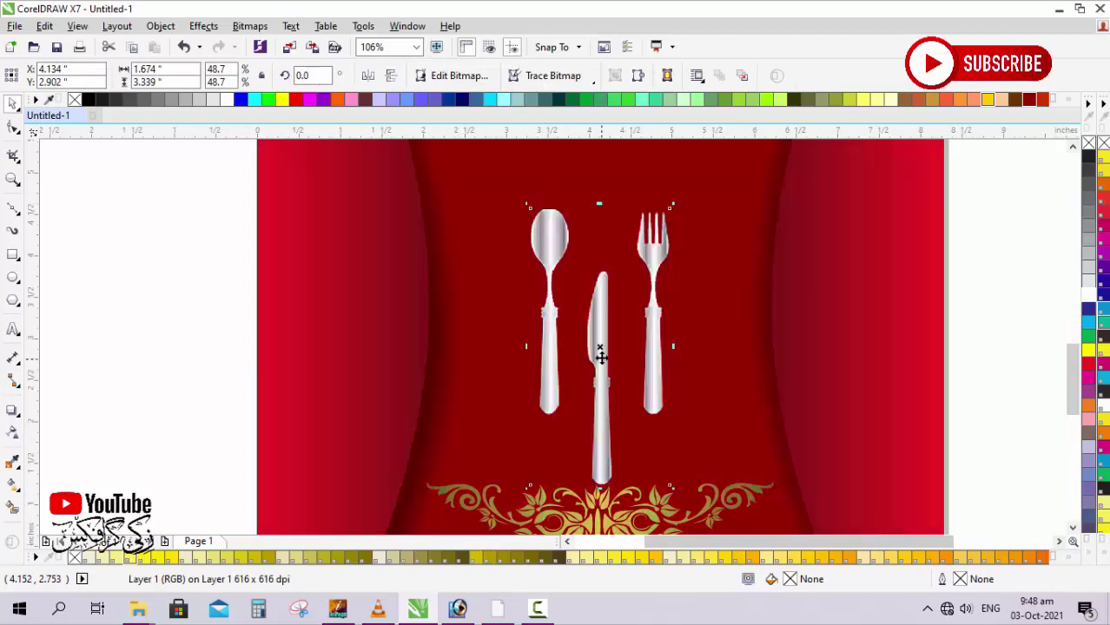
pyautogui.click(990, 322)
pyautogui.scroll(-2, 987, 324)
pyautogui.press('F4')
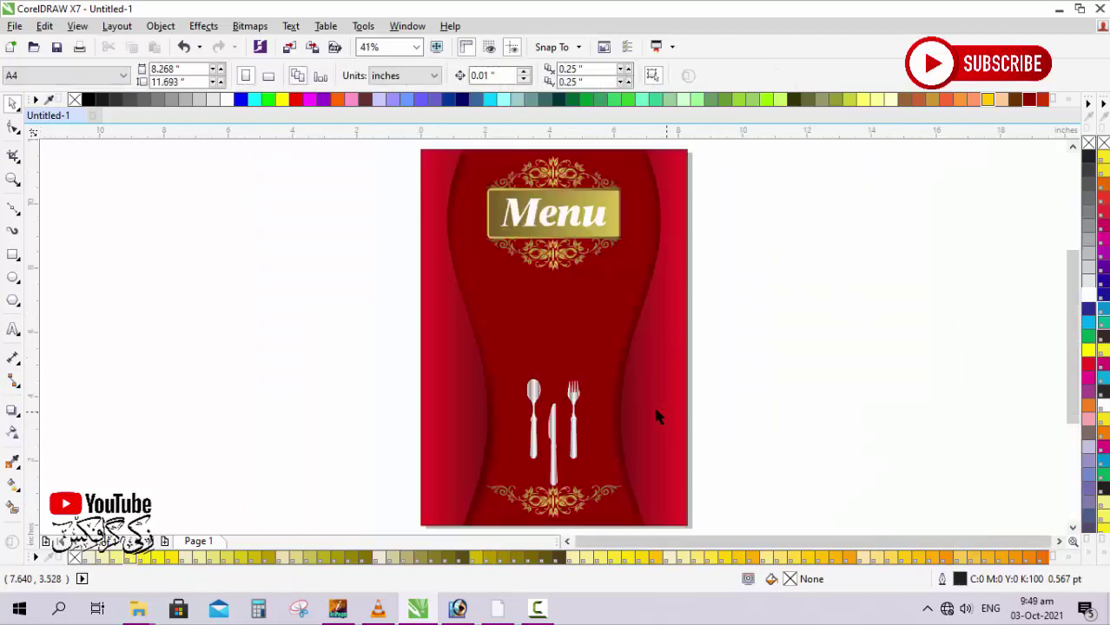
# Place a copy of the bottom ornament on the empty area left of the page and break it apart
pyautogui.click(556, 515)
pyautogui.moveTo(556, 516); pyautogui.dragTo(276, 379)
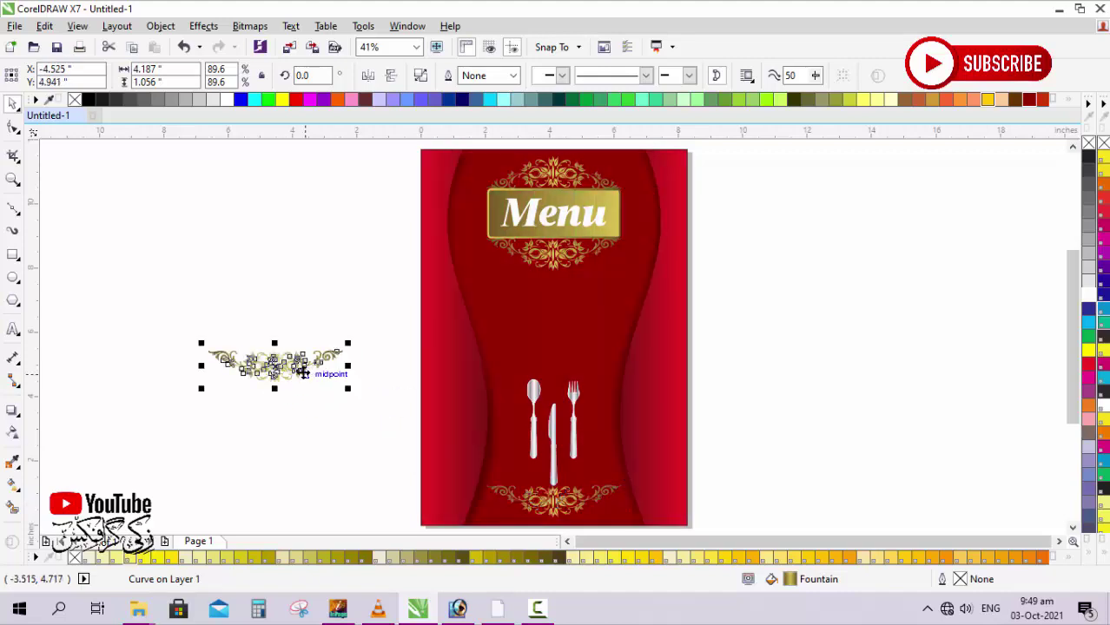
pyautogui.moveTo(390, 416); pyautogui.dragTo(393, 417)
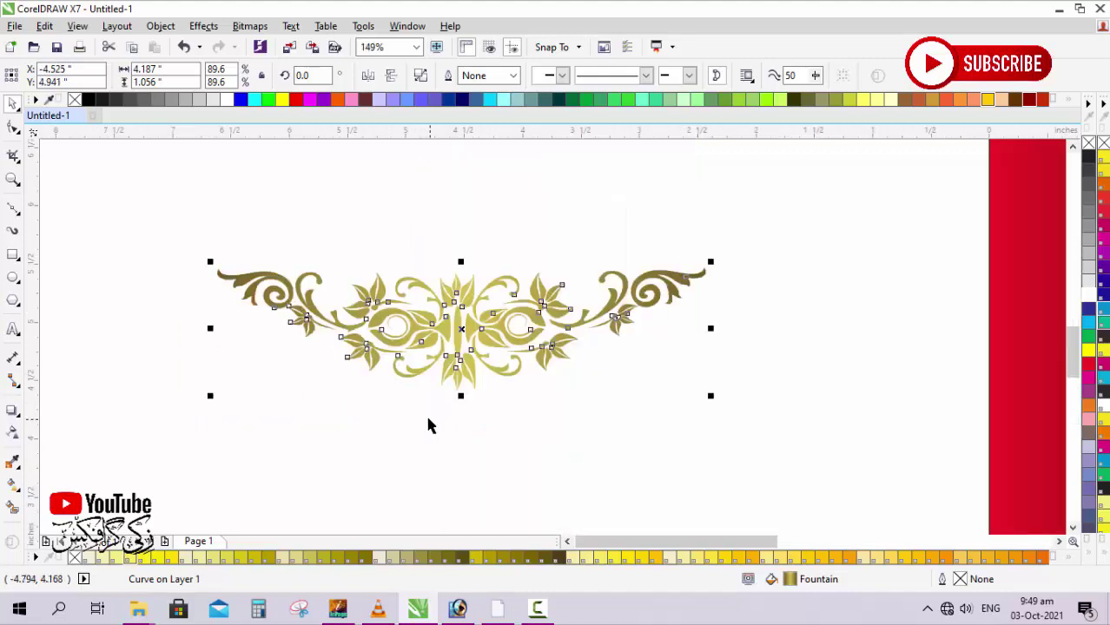
pyautogui.click(432, 426)
pyautogui.click(501, 348)
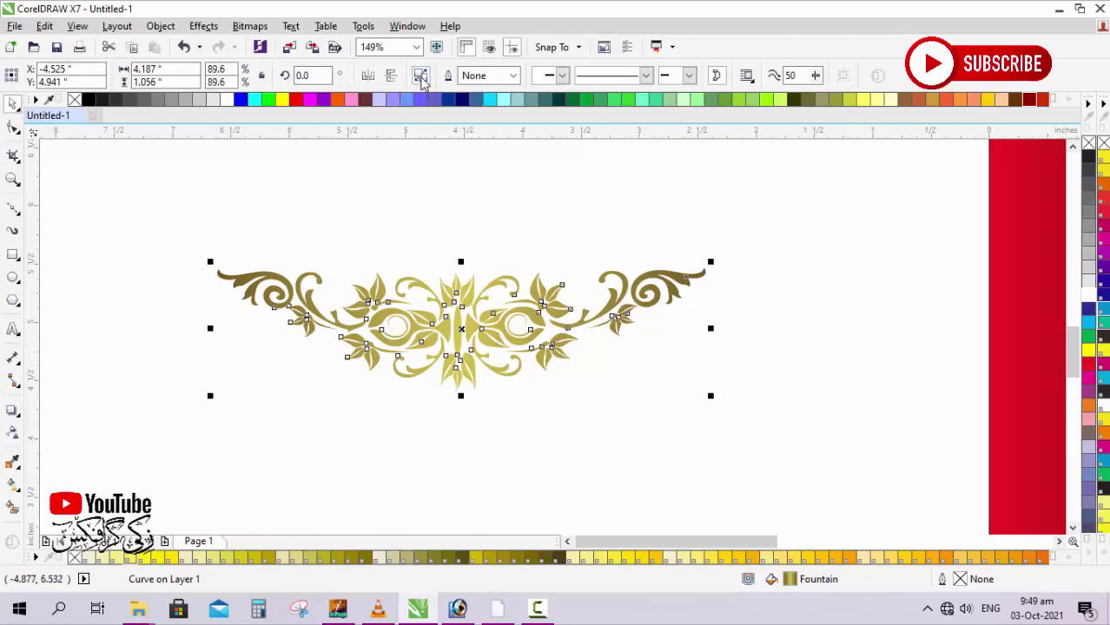
pyautogui.click(474, 224)
pyautogui.moveTo(772, 223); pyautogui.dragTo(631, 354)
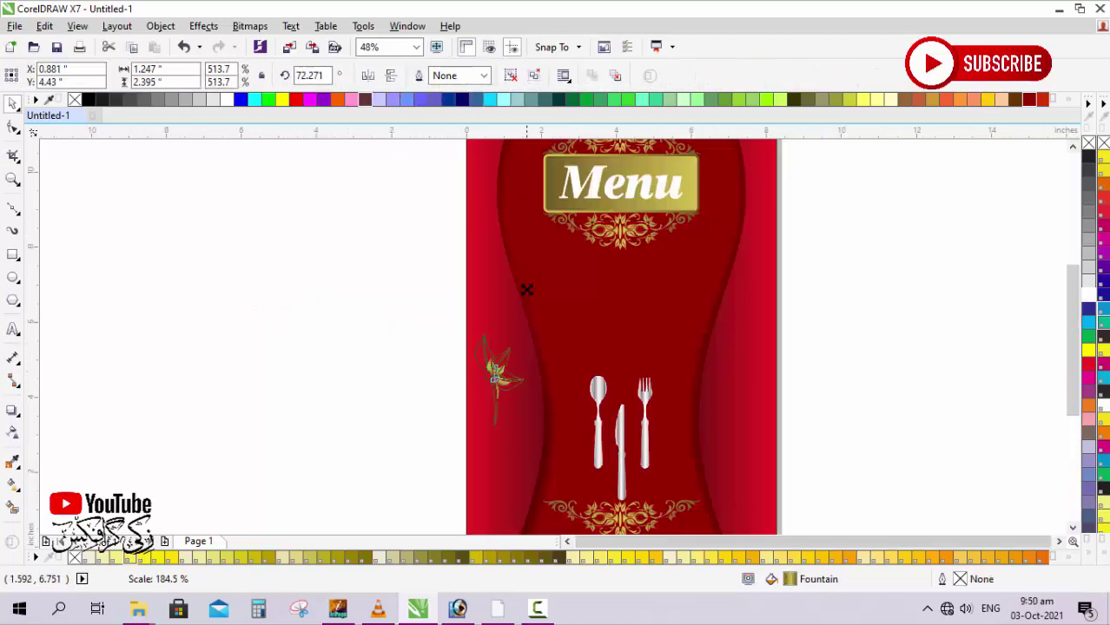
# Resize the gold leaf sprig on the left strip to about 1.38 by 2.65 inches and place a mirrored copy on the right strip
pyautogui.moveTo(525, 288); pyautogui.dragTo(555, 467)
pyautogui.click(411, 432)
pyautogui.click(501, 441)
pyautogui.rightClick(556, 466)
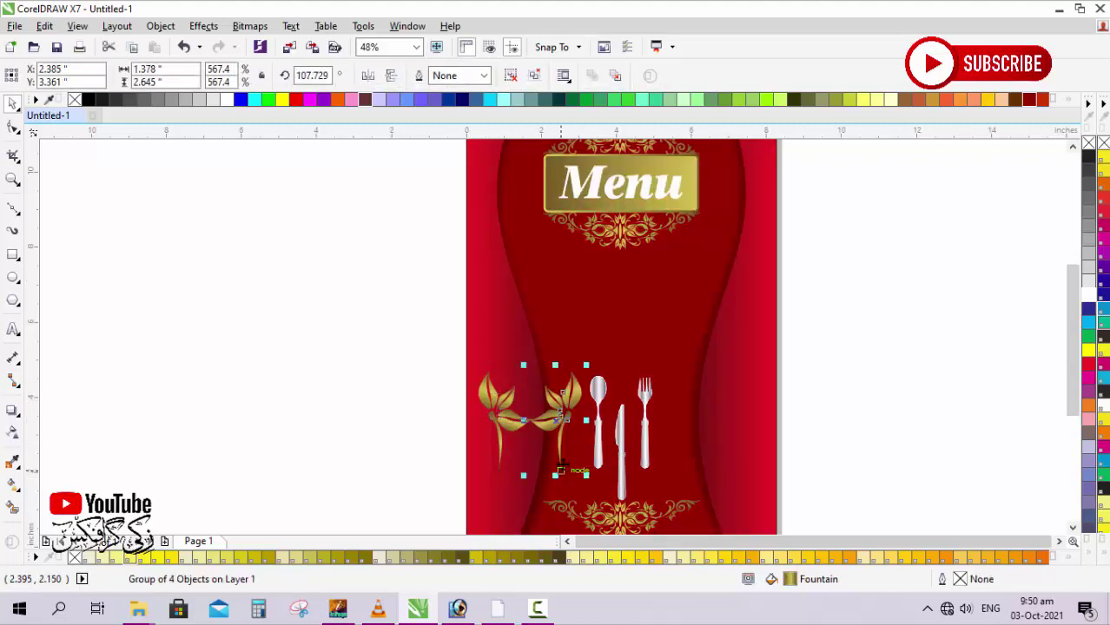
pyautogui.moveTo(556, 426); pyautogui.dragTo(730, 419)
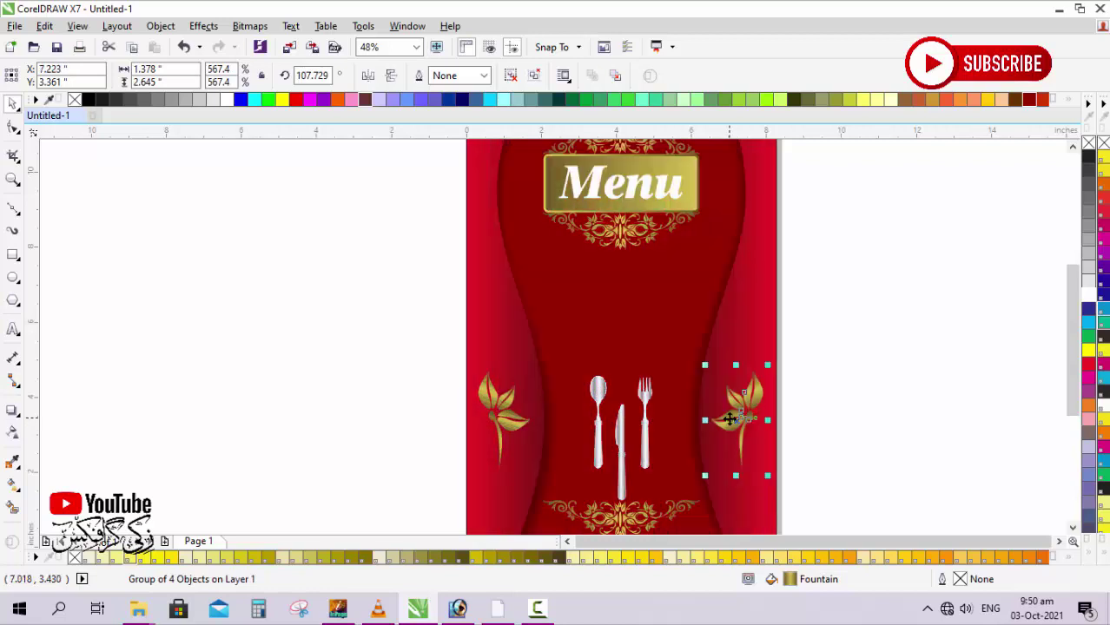
# Nudge the leaf sprig on the right strip slightly toward the page's right edge
pyautogui.click(806, 424)
pyautogui.click(753, 401)
pyautogui.keyDown('shift'); pyautogui.click(520, 423); pyautogui.keyUp('shift')
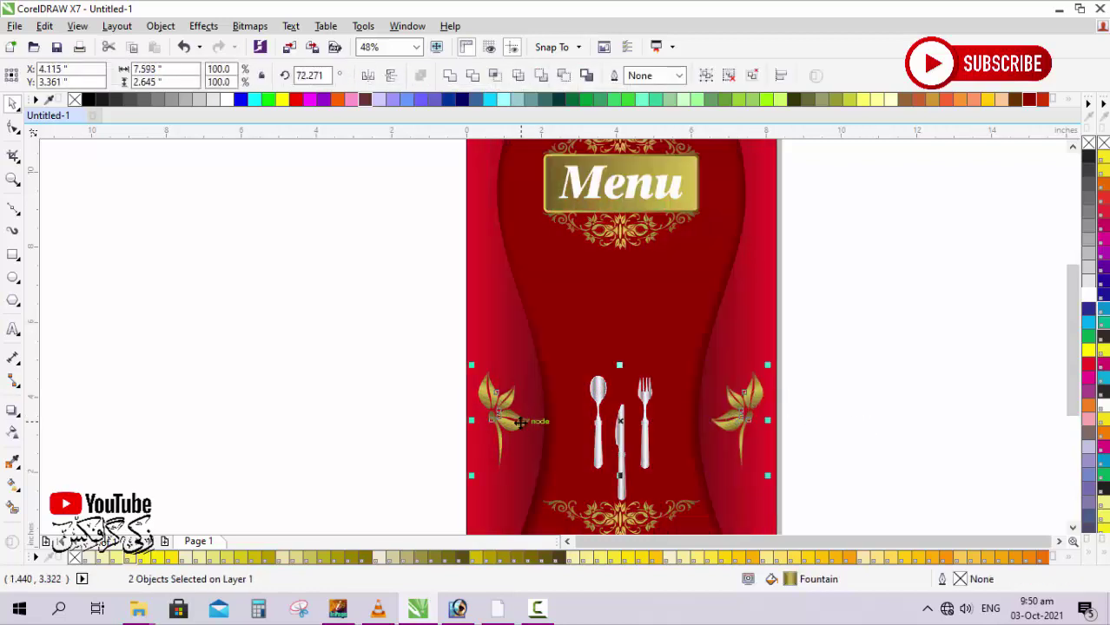
pyautogui.click(810, 405)
pyautogui.moveTo(755, 407); pyautogui.dragTo(765, 407)
pyautogui.click(861, 412)
pyautogui.scroll(-2, 862, 412)
pyautogui.press('F4')
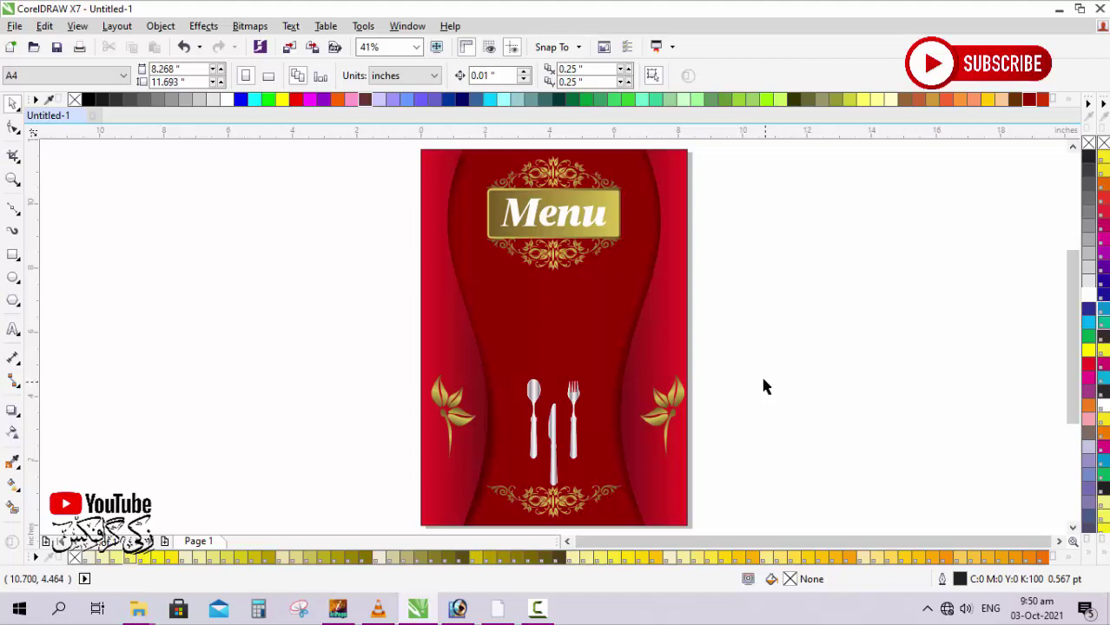
# Align the leaf sprigs on both side strips to the bottom edge of the page background
pyautogui.click(667, 425)
pyautogui.keyDown('shift'); pyautogui.click(667, 492); pyautogui.keyUp('shift')
pyautogui.press('b')
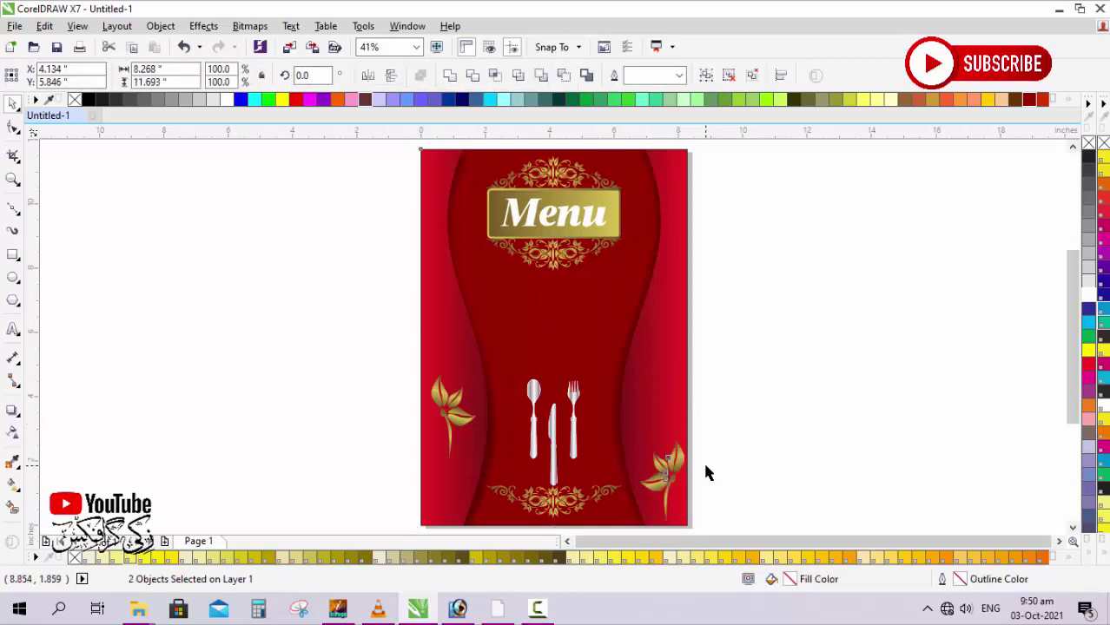
pyautogui.click(767, 476)
pyautogui.click(447, 416)
pyautogui.keyDown('shift'); pyautogui.click(569, 460); pyautogui.keyUp('shift')
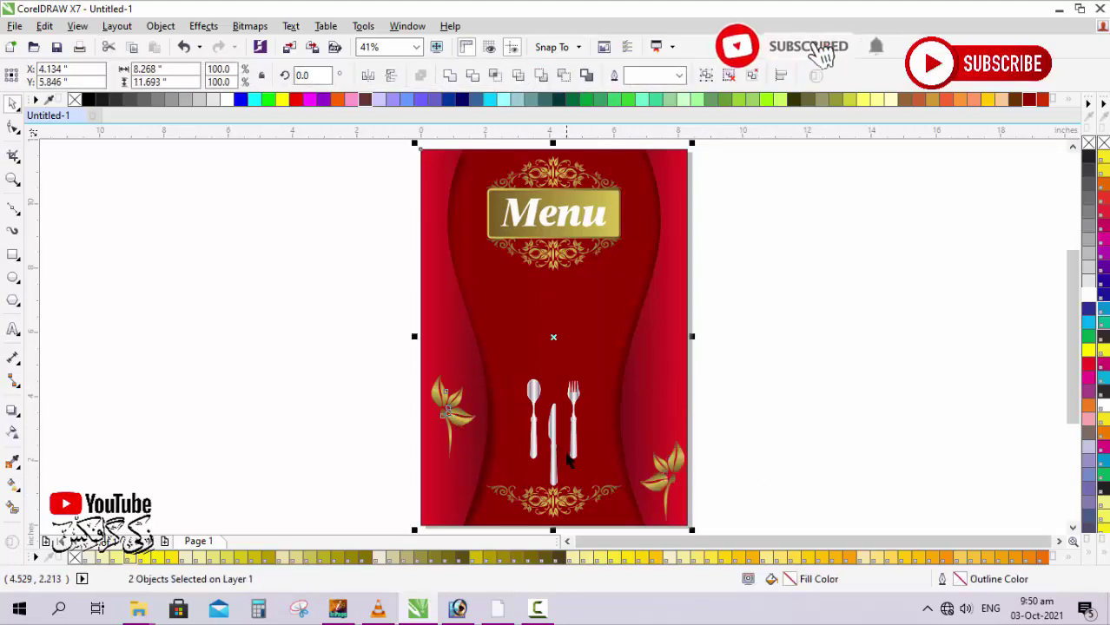
pyautogui.press('b')
pyautogui.click(736, 455)
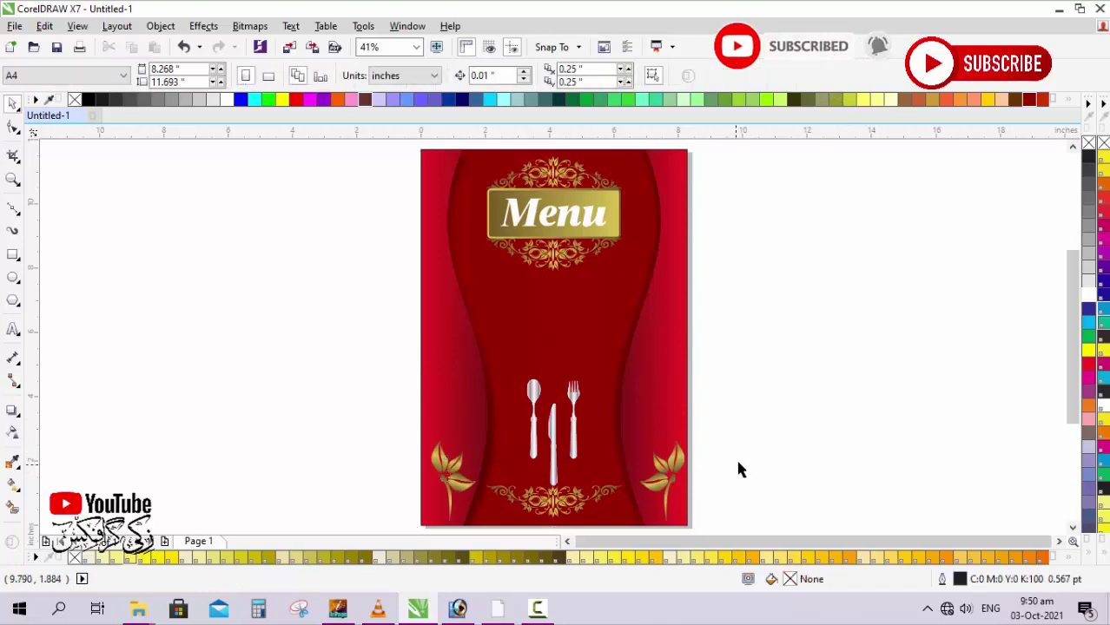